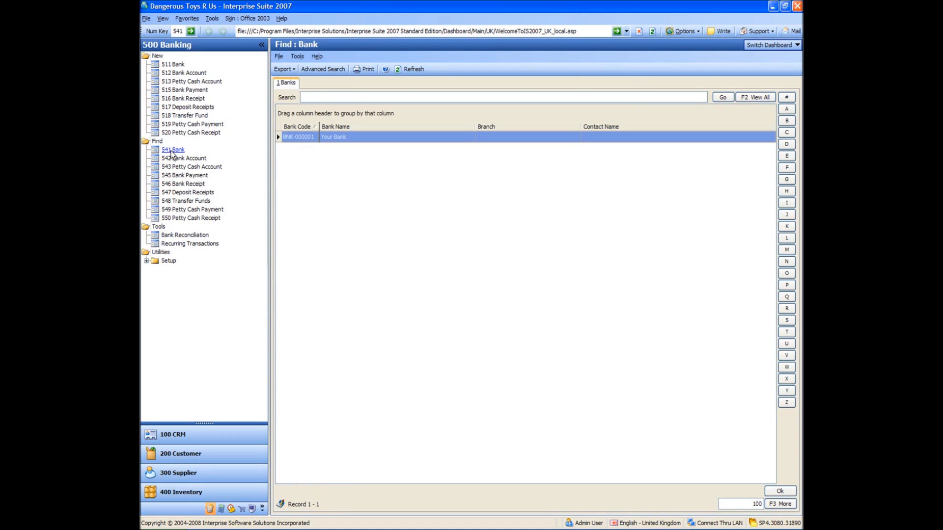
# Open the existing "Your Bank" record and set its bank name to HSBC and its branch to Manchester.
pyautogui.doubleClick(301, 137)
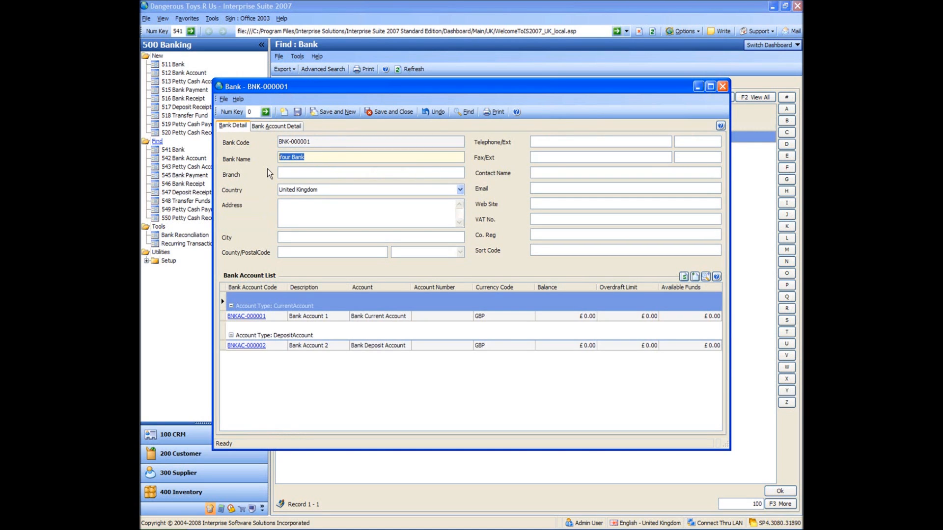
pyautogui.write('HSBC')
pyautogui.press('Tab')
pyautogui.write('Manchester')
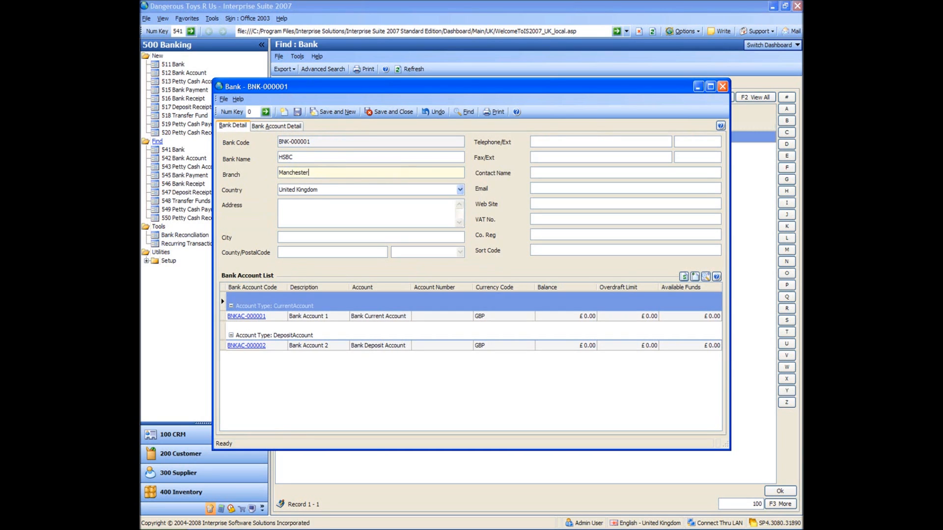
# Fill in the bank's street address, city, county and postal code.
pyautogui.press('Tab')
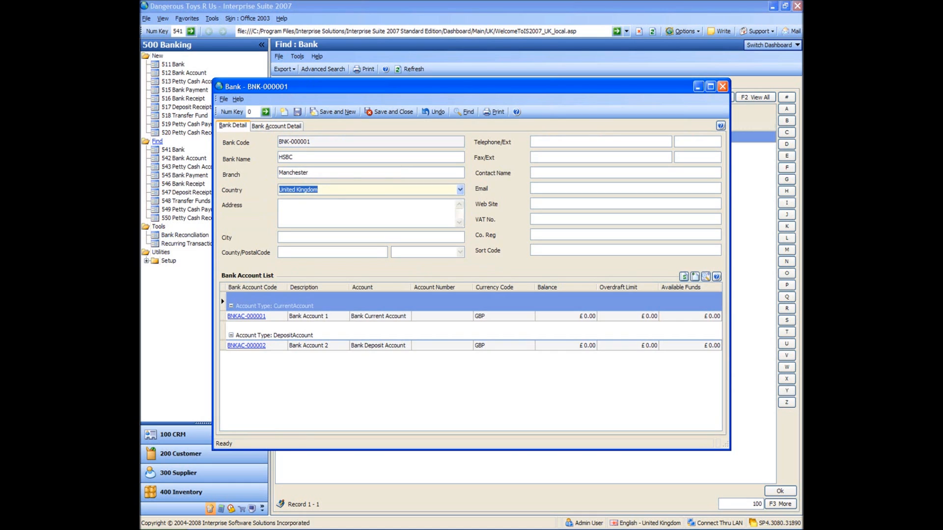
pyautogui.press('Tab')
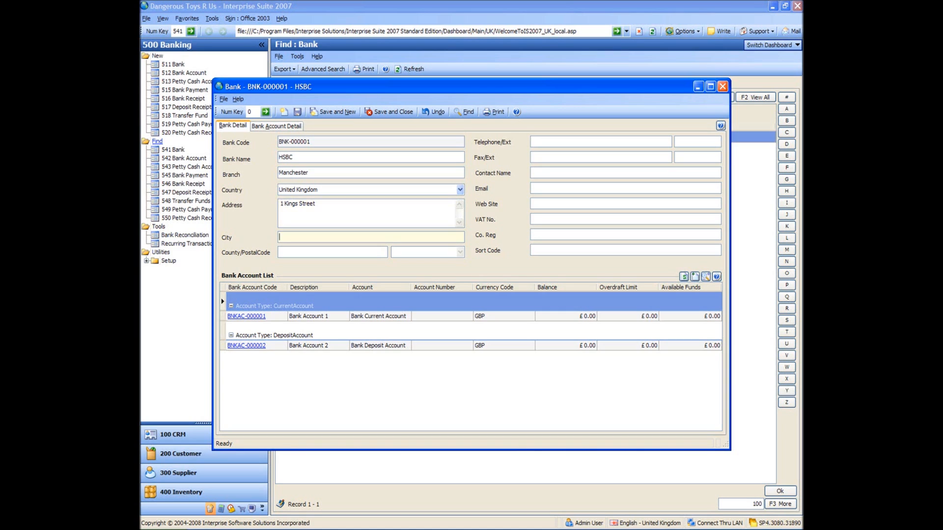
pyautogui.write('Manches')
pyautogui.write('ter')
pyautogui.write('Lancashire')
pyautogui.write('M16')
pyautogui.write(' 0')
pyautogui.write('PQ')
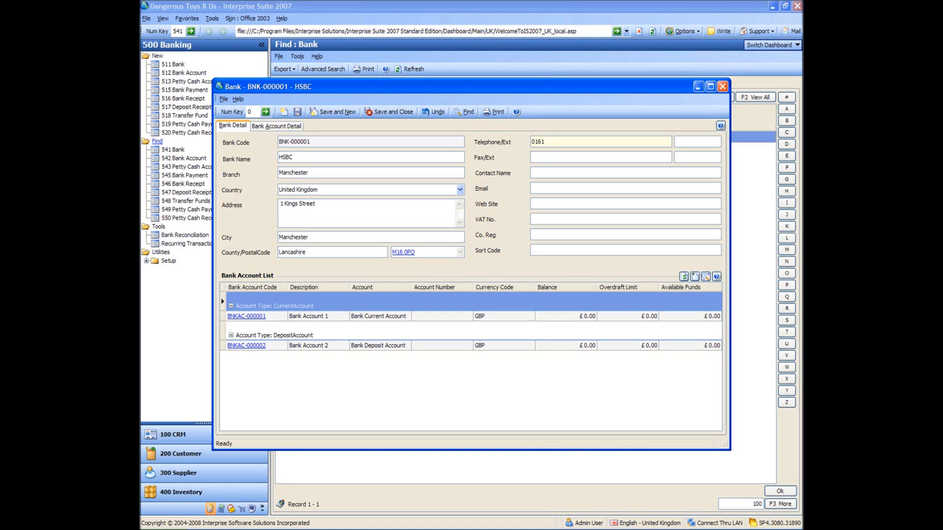
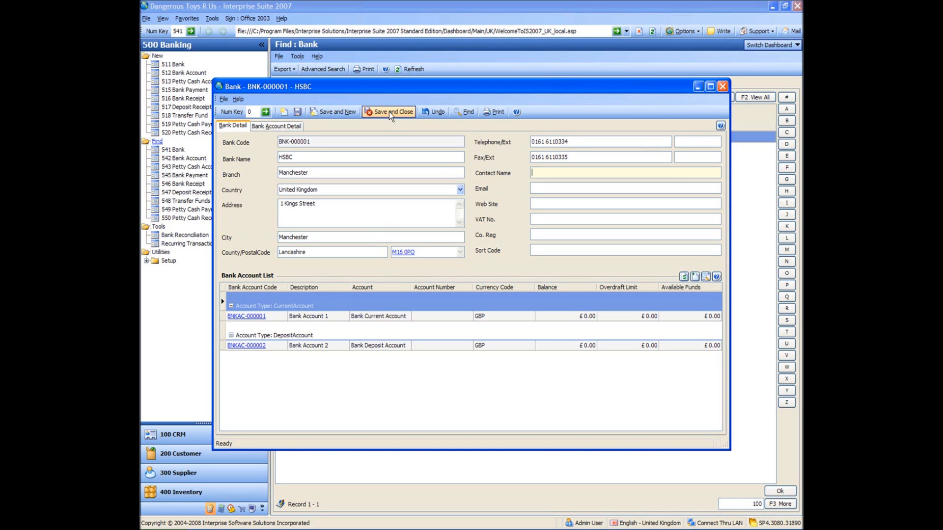
# Enter the bank's sort code, and save and close the bank record.
pyautogui.click(544, 248)
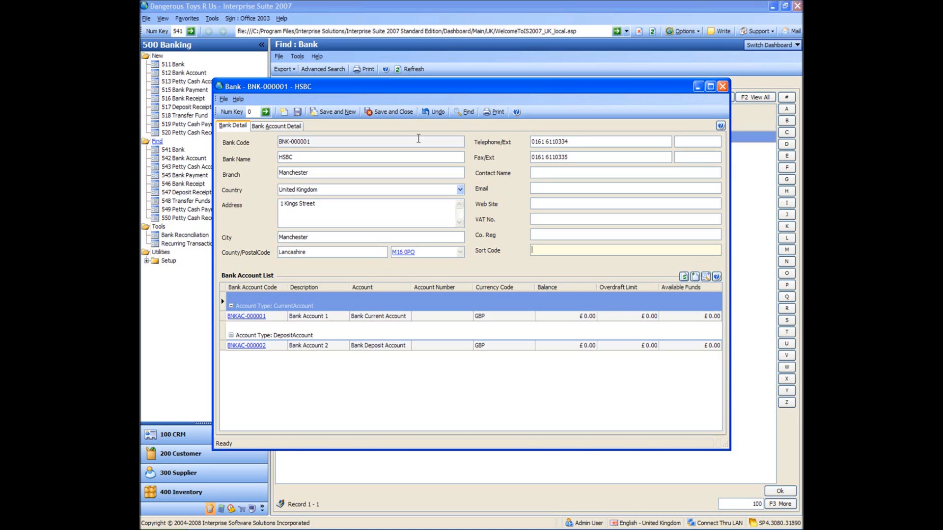
pyautogui.write('40 56 78')
pyautogui.click(404, 113)
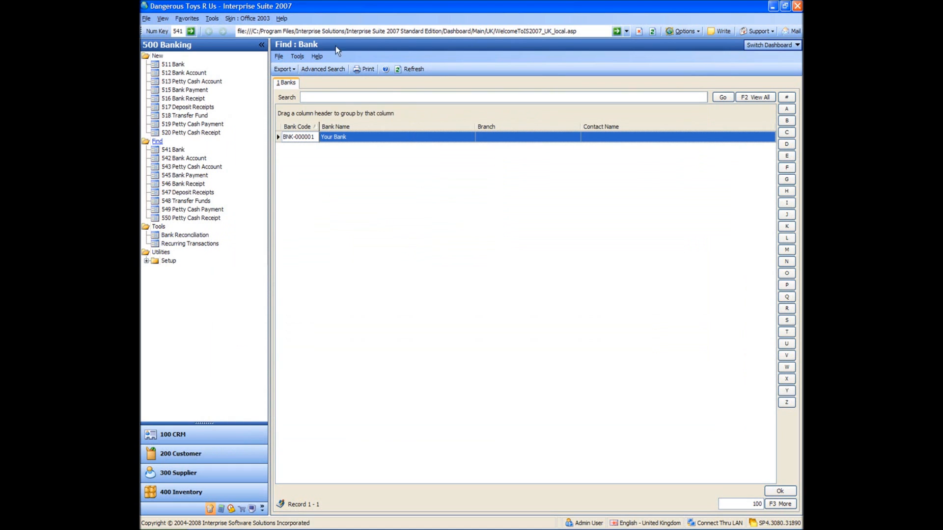
# Refresh the bank list and reopen the HSBC record to review its details and linked bank accounts.
pyautogui.click(405, 70)
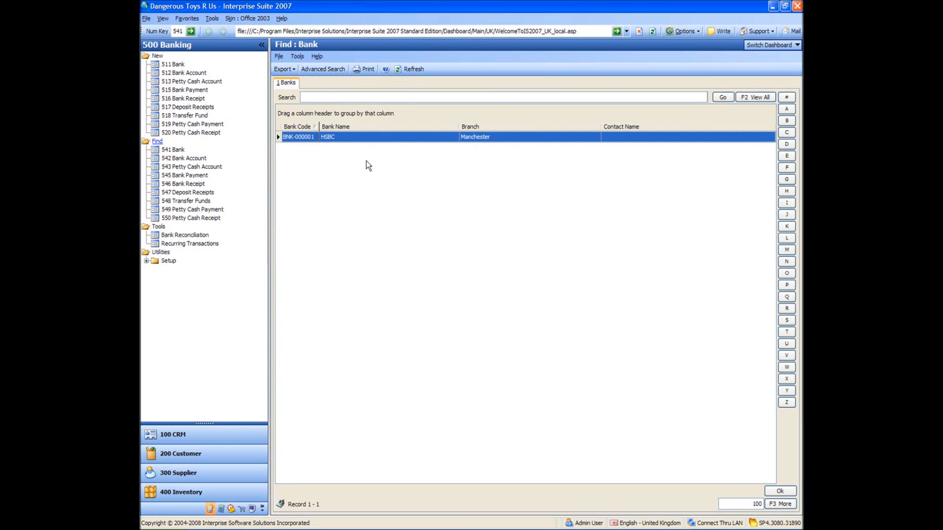
pyautogui.click(355, 137)
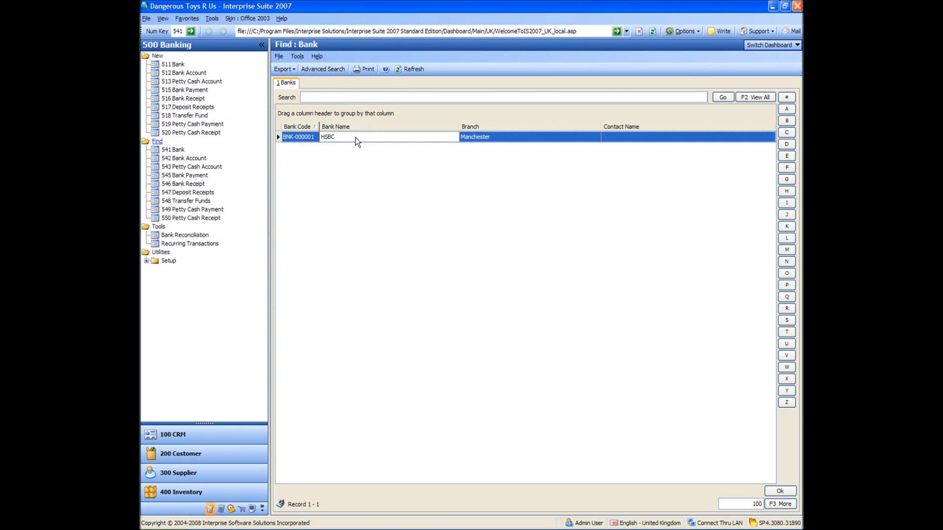
pyautogui.click(475, 137)
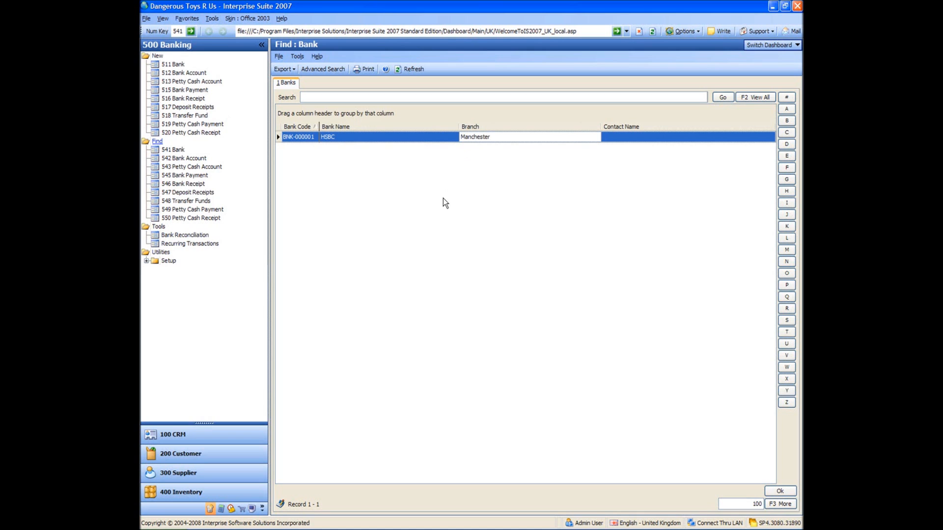
pyautogui.doubleClick(300, 137)
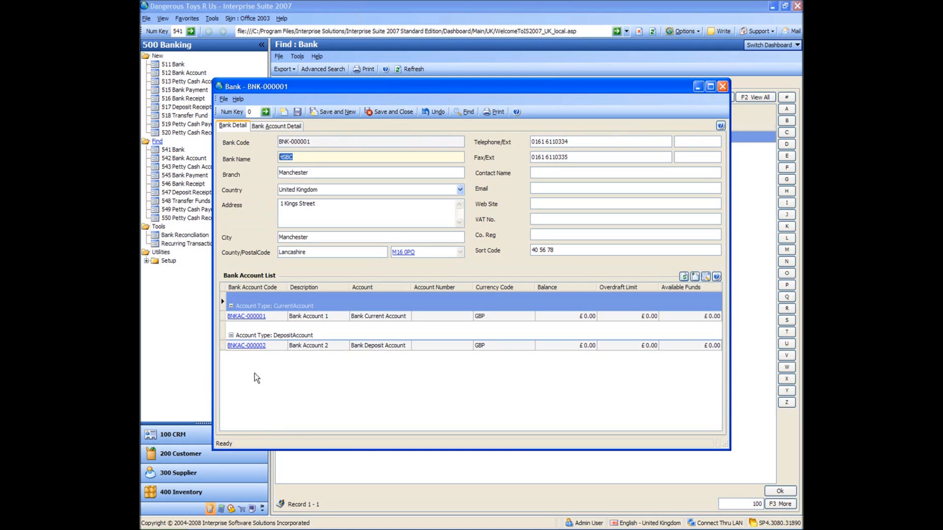
pyautogui.click(246, 317)
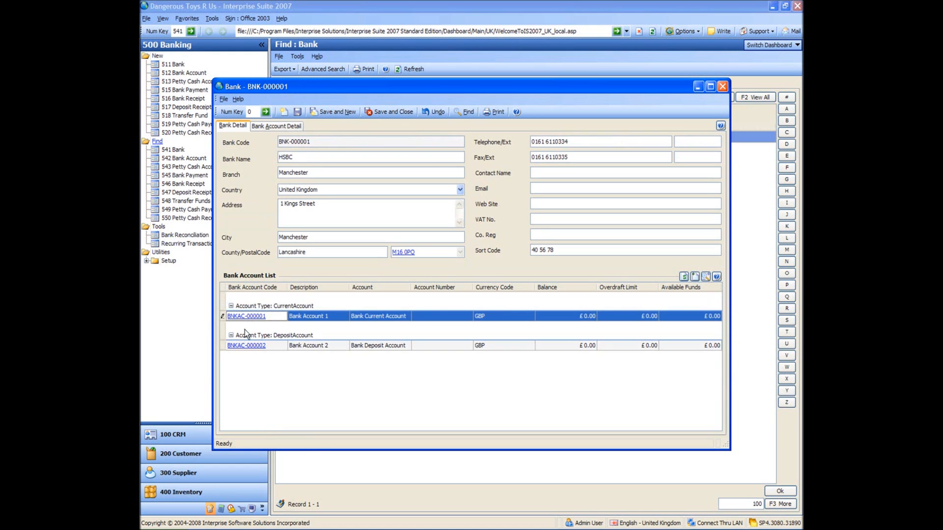
pyautogui.click(247, 346)
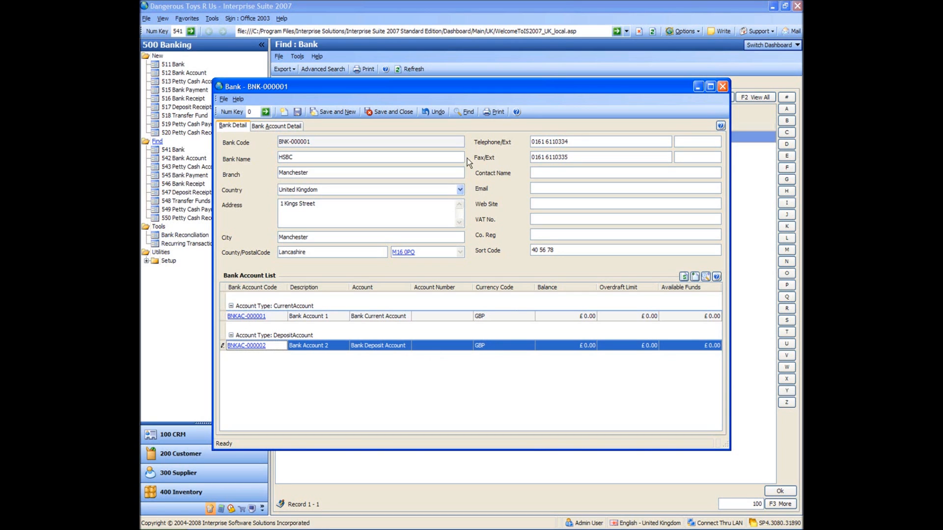
pyautogui.click(724, 88)
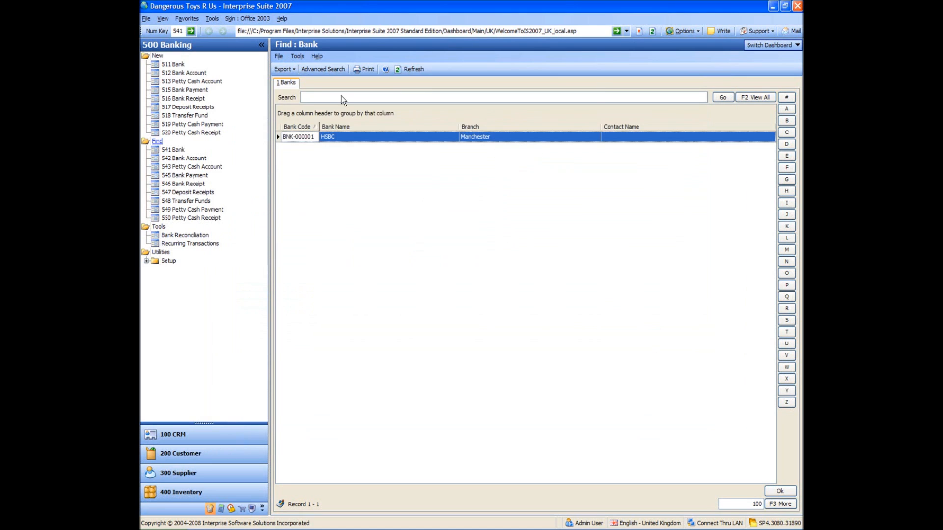
# Open Bank Account 1 from the bank account list and set its description to "HSBC Current Account".
pyautogui.click(178, 159)
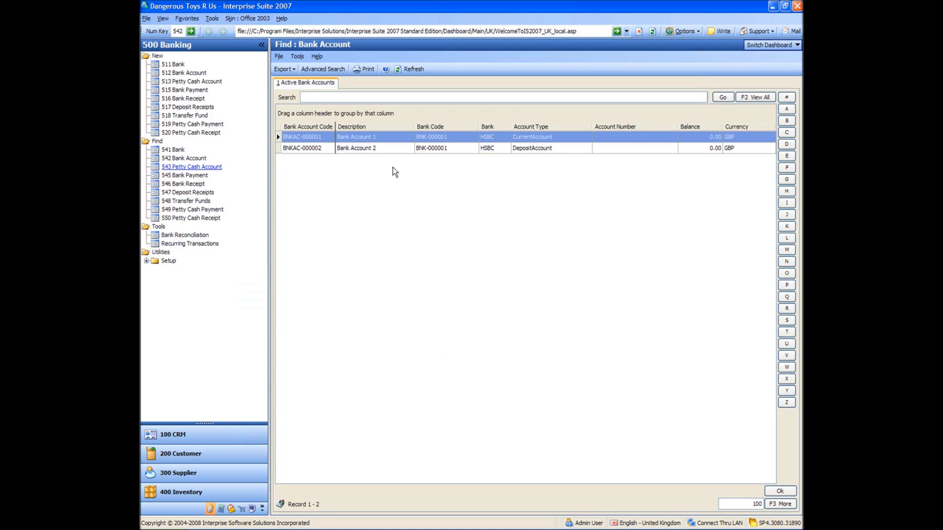
pyautogui.doubleClick(303, 137)
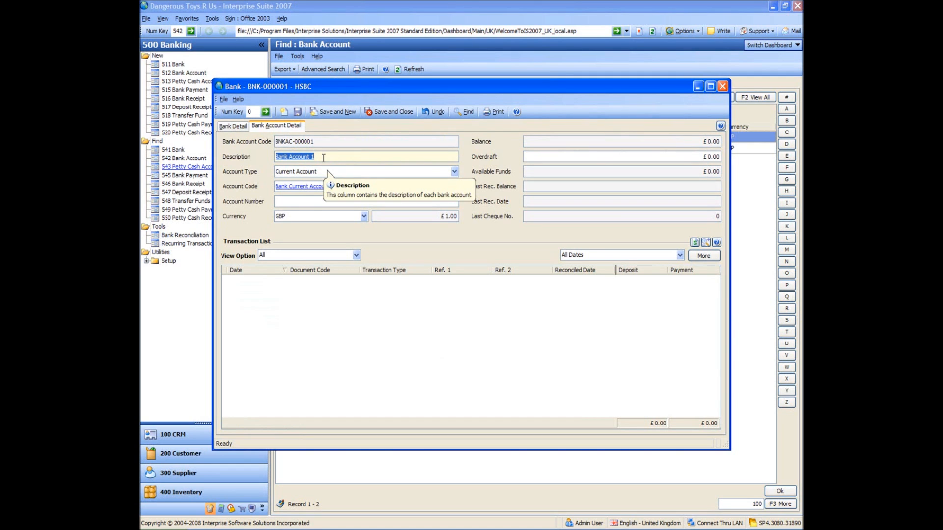
pyautogui.write('HSBC Current A')
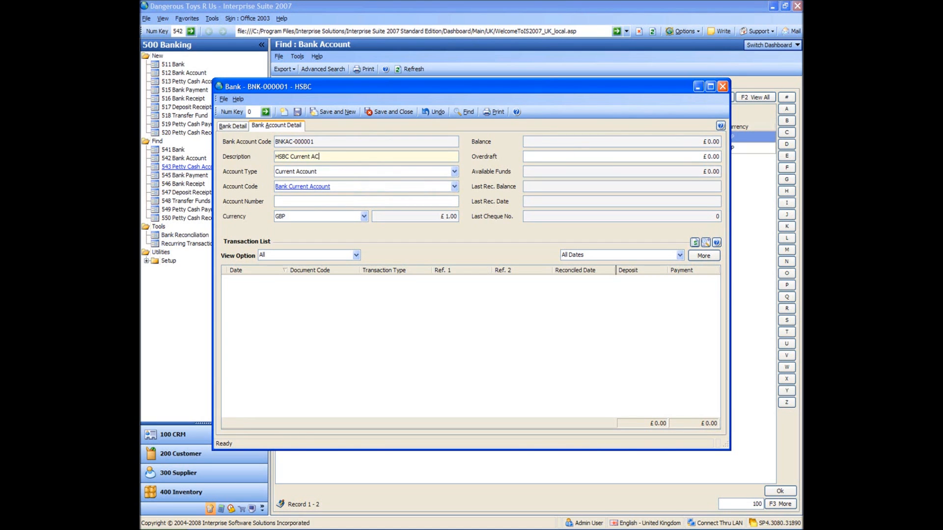
pyautogui.write('ccount')
pyautogui.press('Tab')
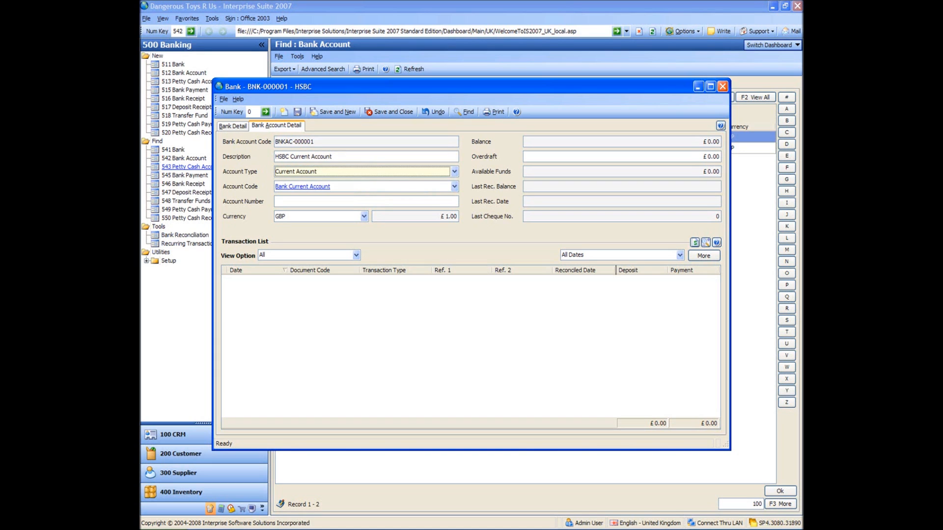
# Enter the account number for the HSBC current account, and save and close the record.
pyautogui.press('Tab')
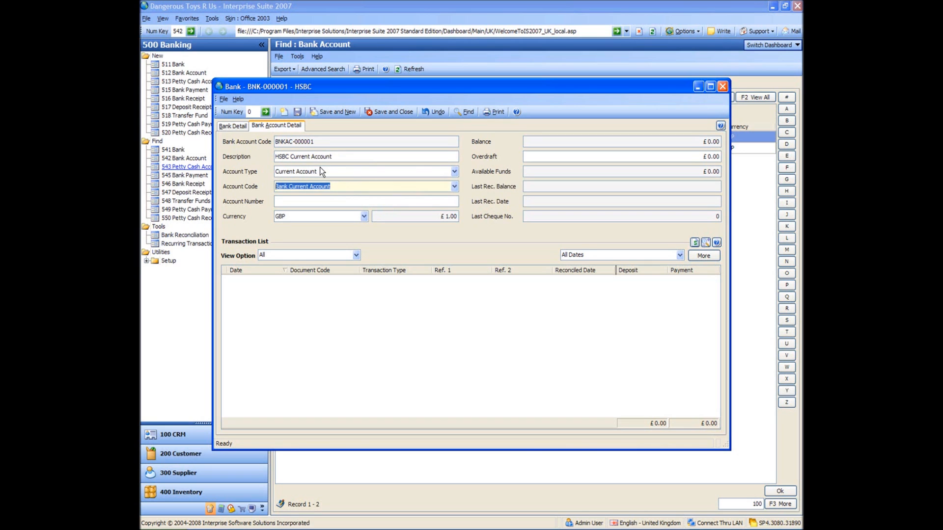
pyautogui.press('Tab')
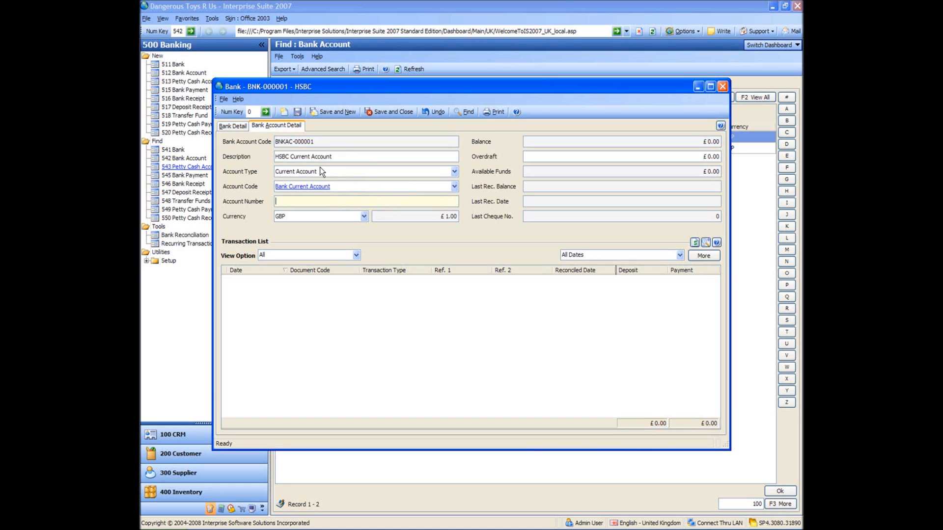
pyautogui.press('Tab')
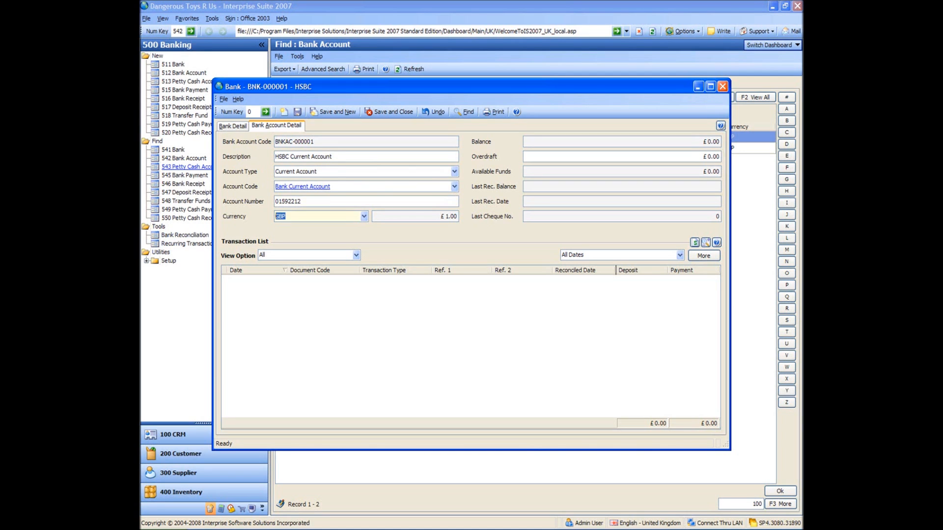
pyautogui.click(444, 332)
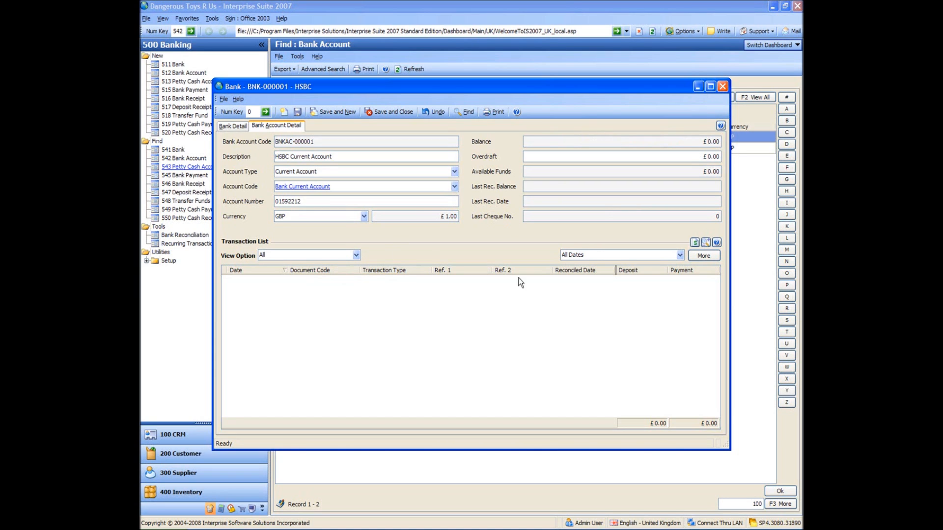
pyautogui.click(382, 112)
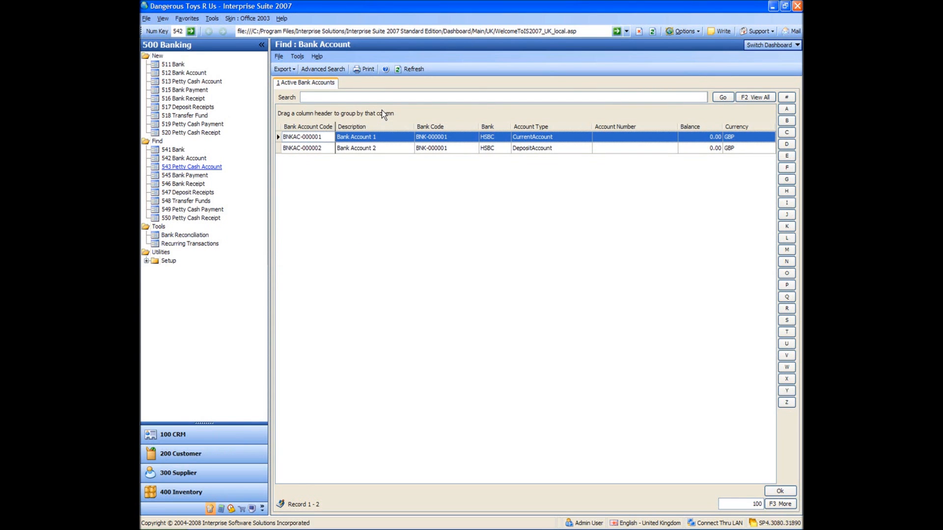
# Open Bank Account 2, set its description to "HSBC Euro Current Account" and its account type to Current Account.
pyautogui.doubleClick(314, 148)
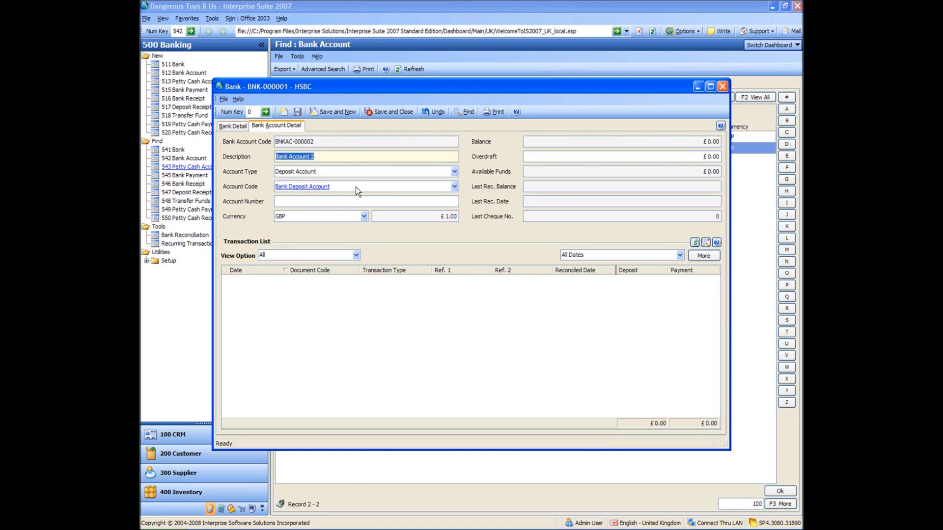
pyautogui.write('H')
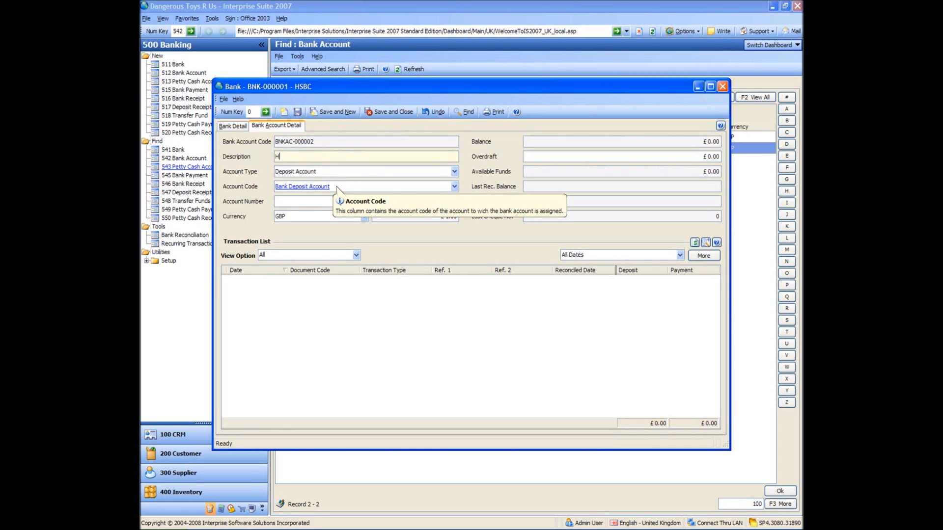
pyautogui.write('SBC Euro')
pyautogui.write('Account')
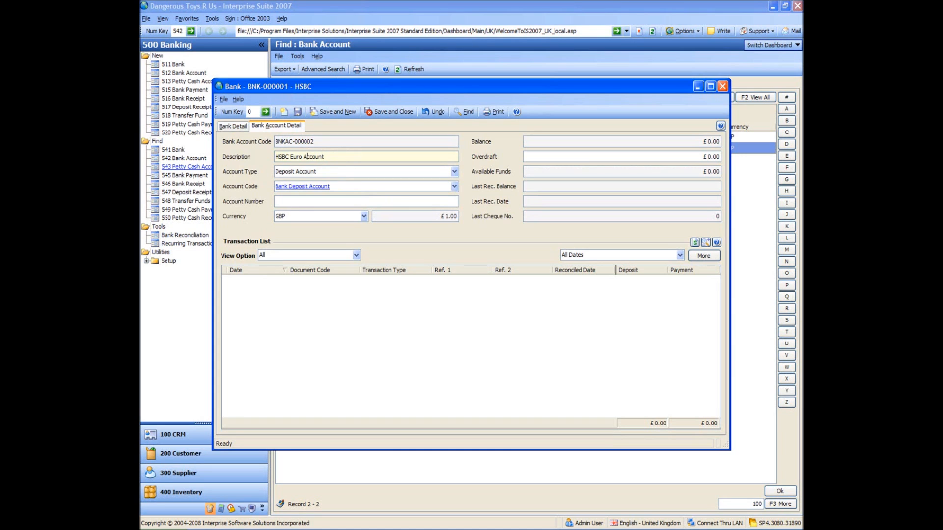
pyautogui.write('Current')
pyautogui.press('Tab')
pyautogui.write('co')
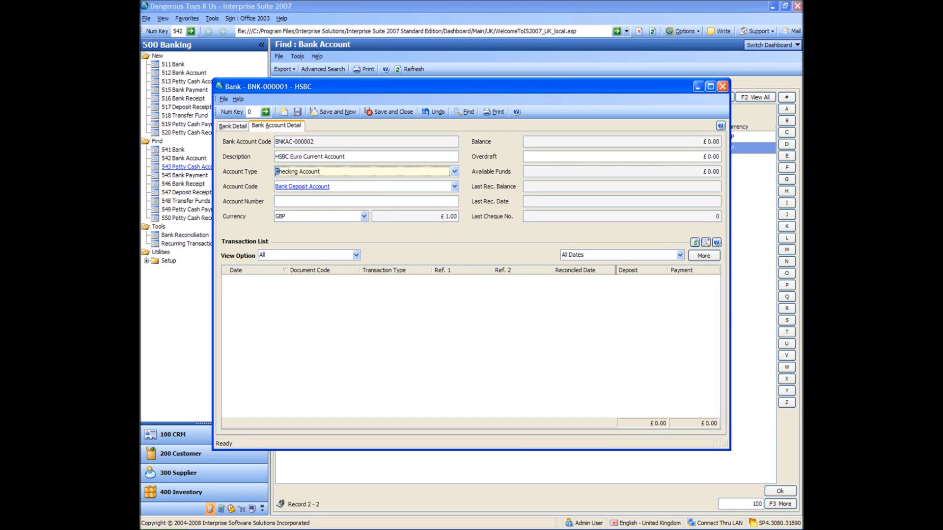
pyautogui.write('u')
pyautogui.press('Tab')
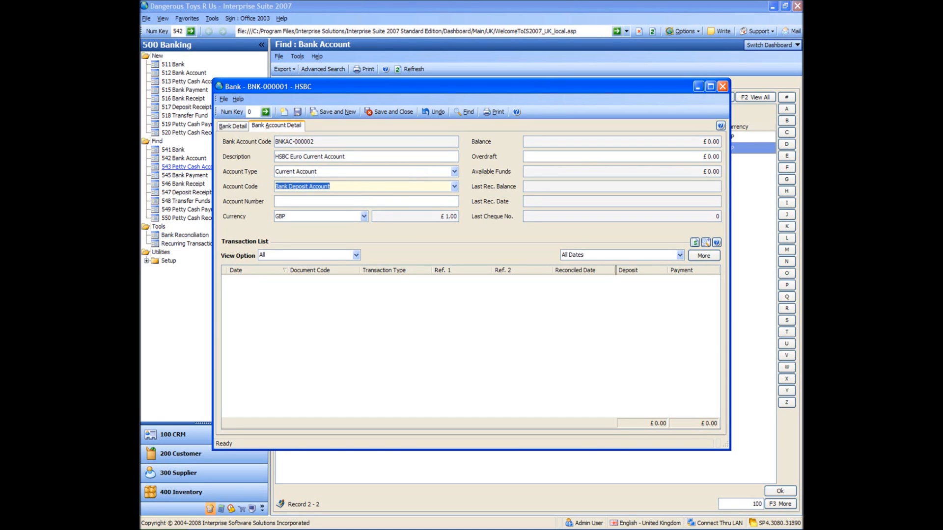
# Enter the account number for the HSBC Euro Current Account.
pyautogui.click(339, 202)
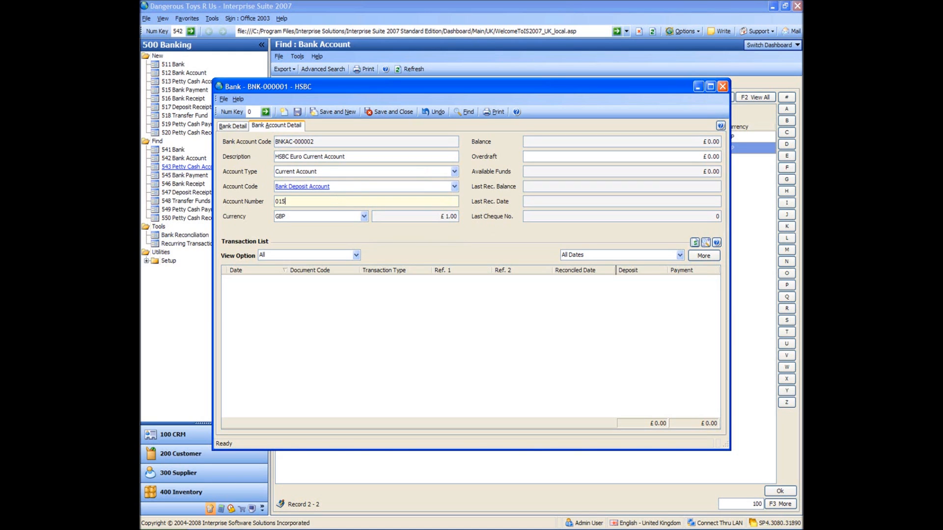
pyautogui.press('Tab')
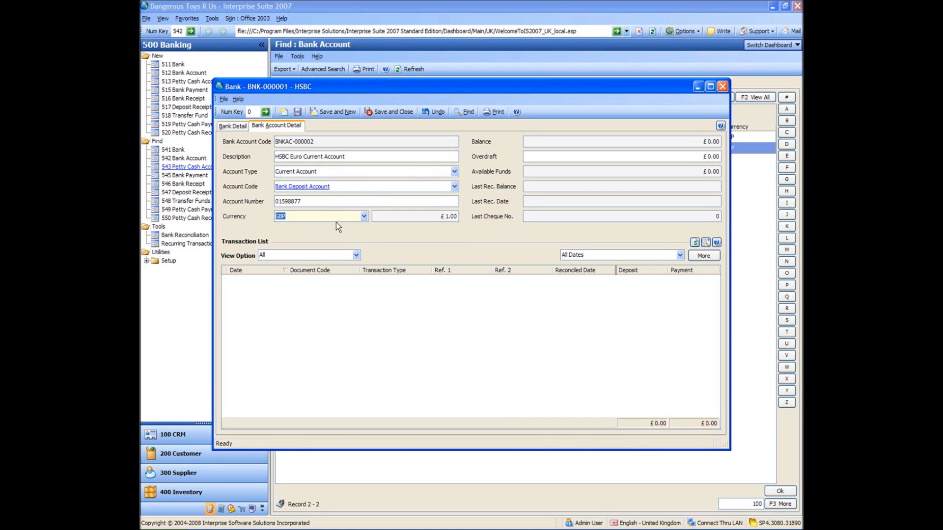
# Set the Euro account's currency to EURO, and save and close the record.
pyautogui.click(364, 216)
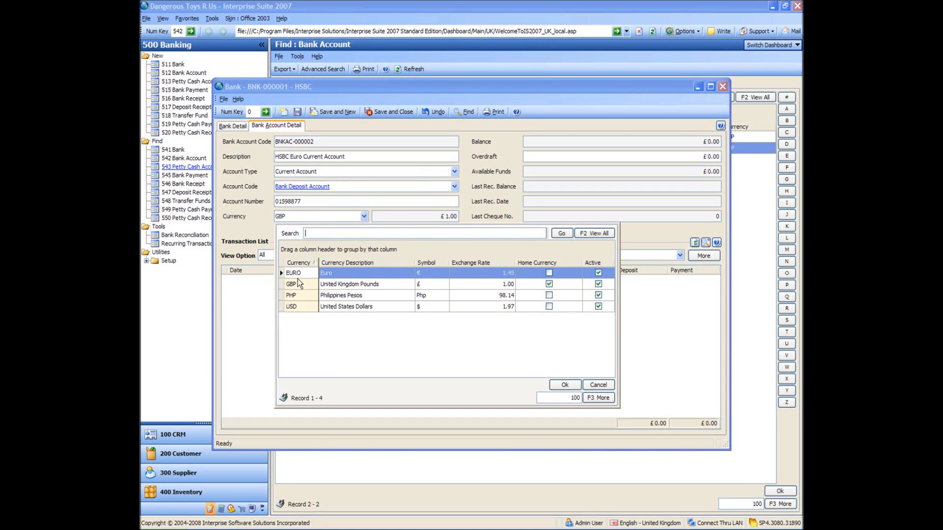
pyautogui.doubleClick(298, 273)
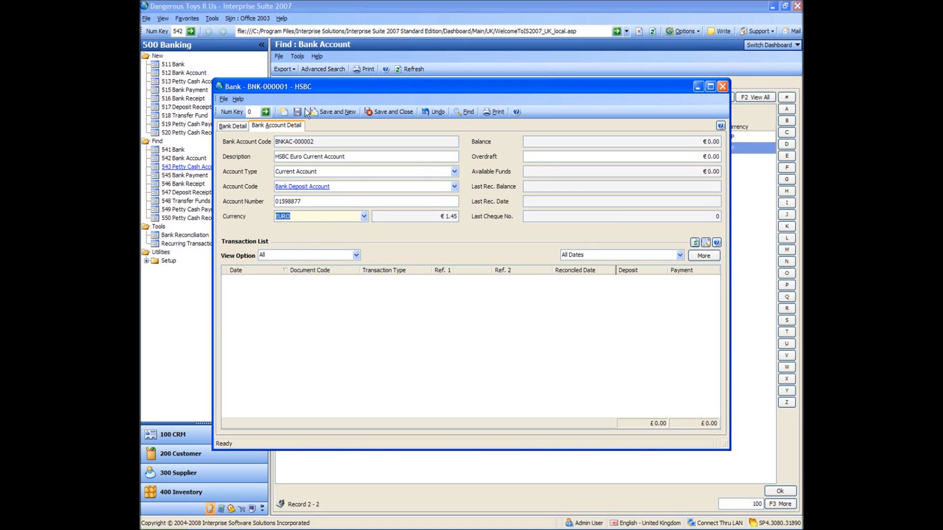
pyautogui.click(398, 110)
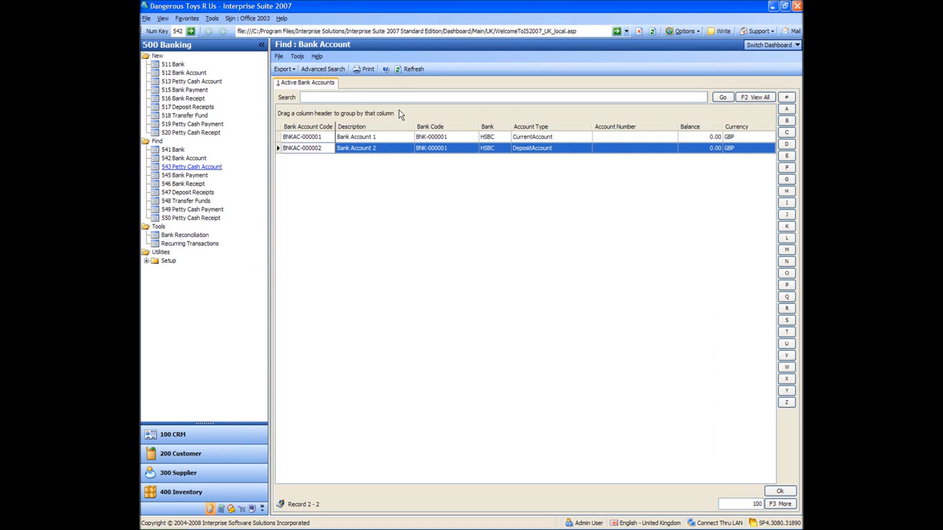
pyautogui.click(310, 137)
pyautogui.click(309, 146)
# Start a new bank account under HSBC with the description "HSBC USD Current Account" and the account type Current Account.
pyautogui.click(174, 72)
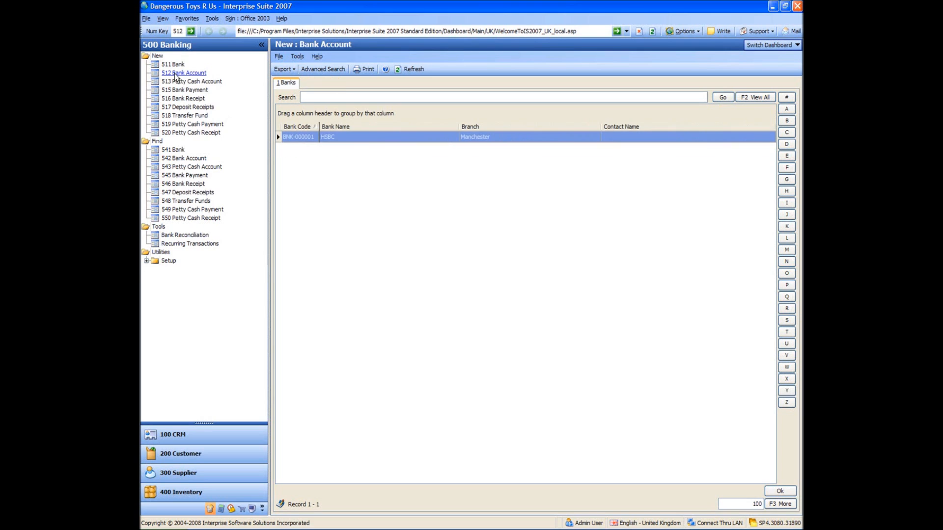
pyautogui.doubleClick(294, 137)
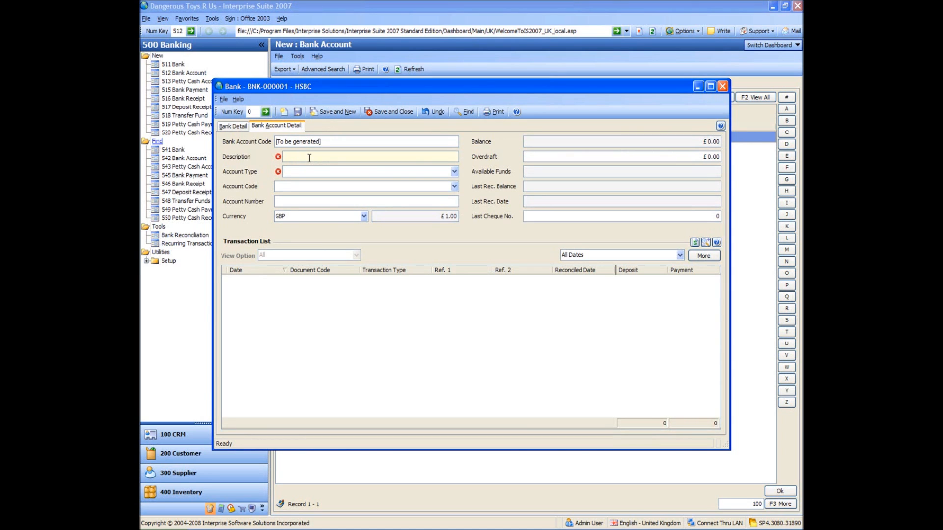
pyautogui.write('HSBC USD Current Account')
pyautogui.press('Tab')
pyautogui.write('C')
pyautogui.press('Tab')
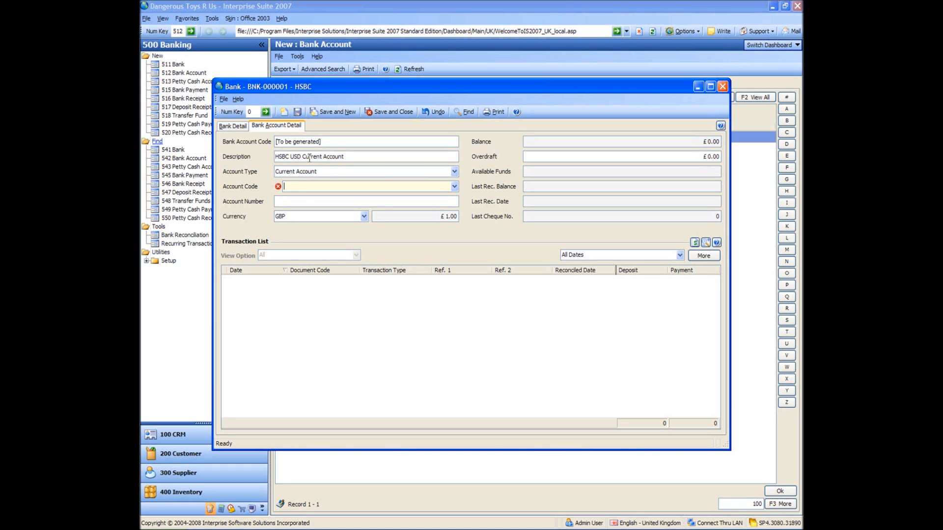
# Look up which account codes can be assigned to the new USD account.
pyautogui.click(455, 187)
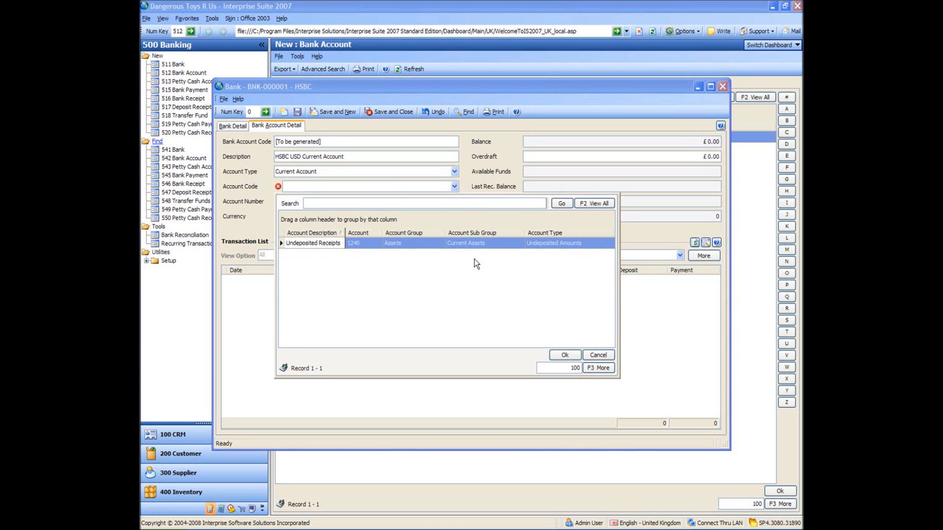
pyautogui.click(370, 189)
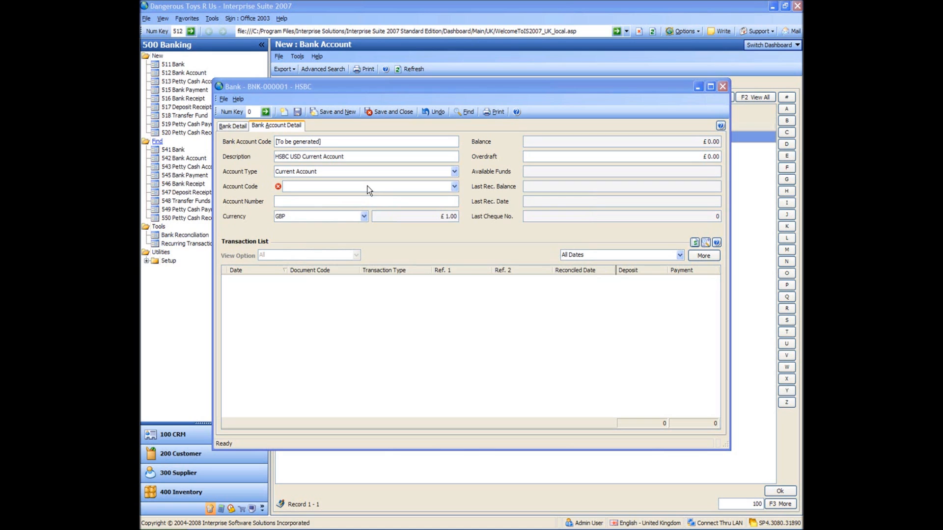
# Start a new account code in the Accounting module using user-defined accounts and the Simple Account Structure.
pyautogui.click(221, 510)
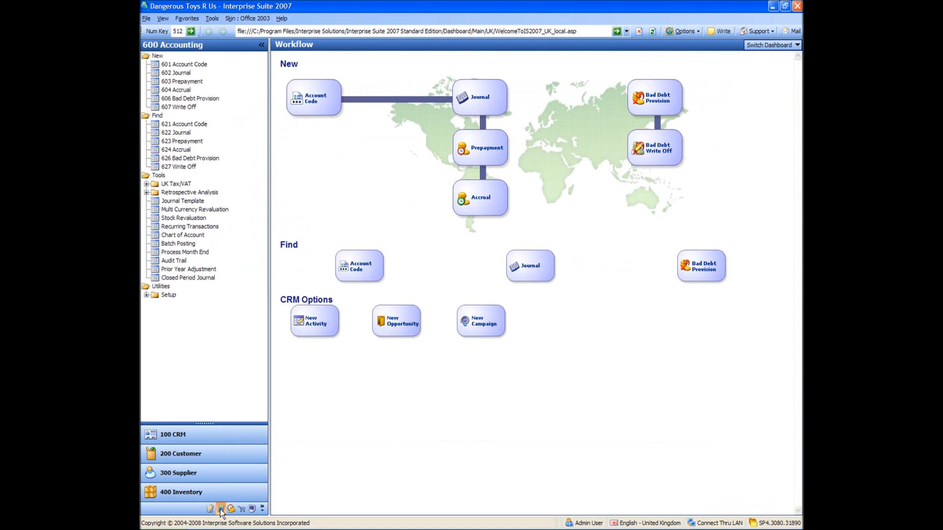
pyautogui.click(180, 66)
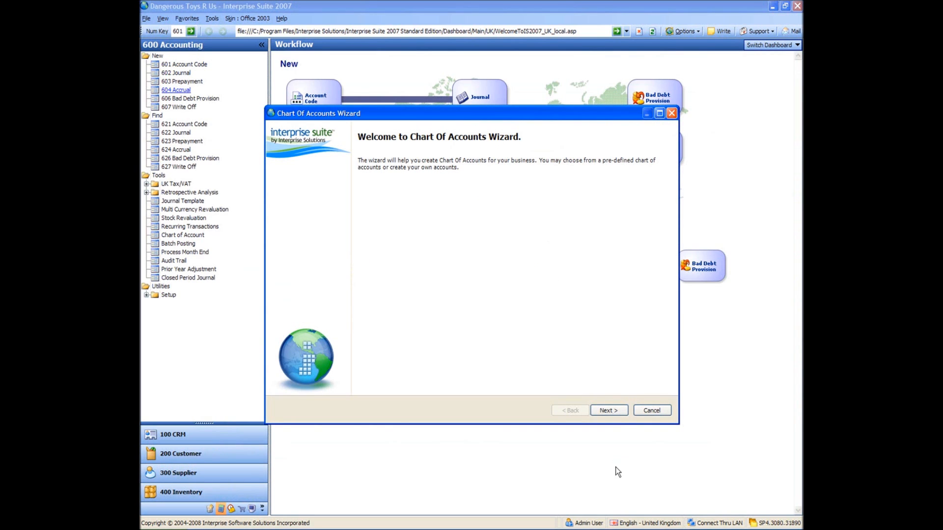
pyautogui.click(611, 409)
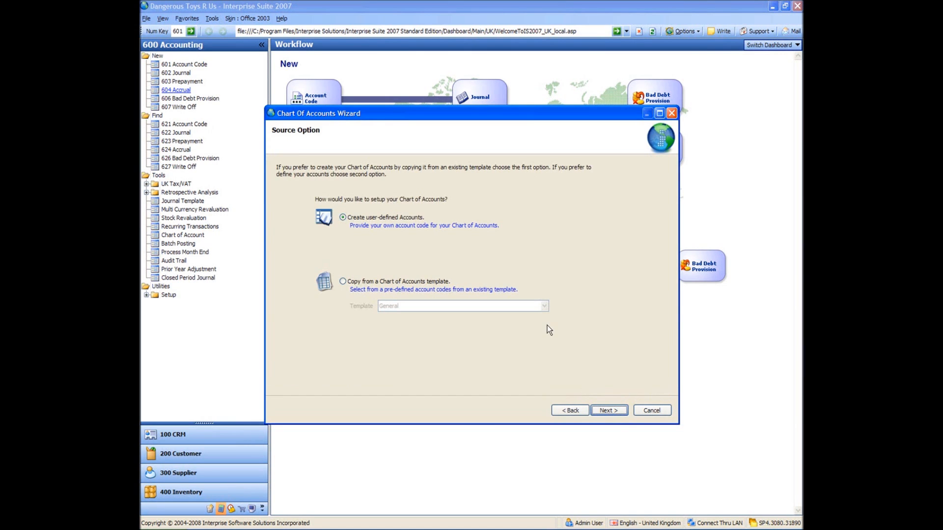
pyautogui.click(605, 412)
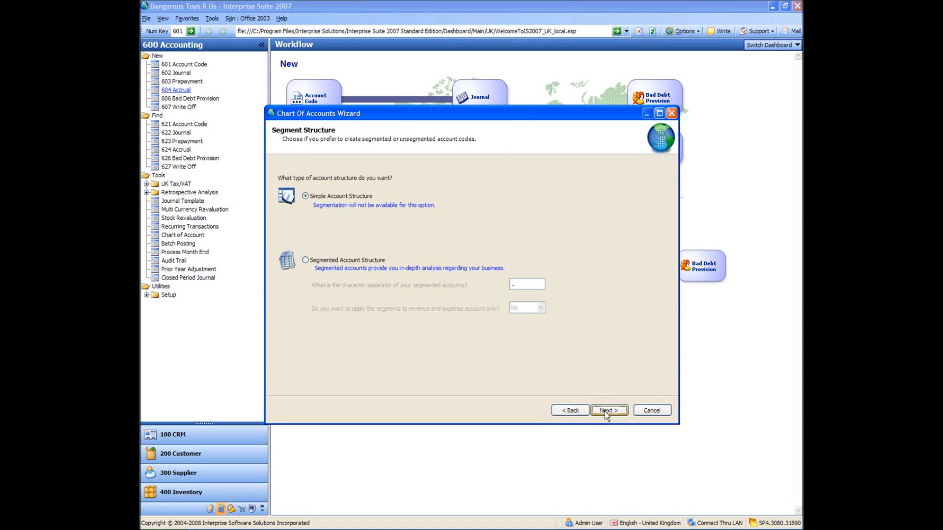
pyautogui.click(607, 412)
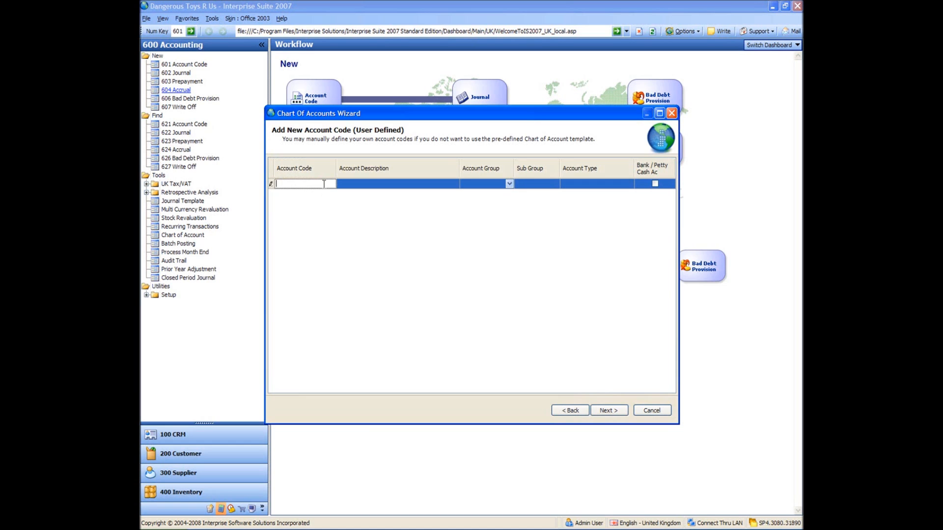
# Enter account code 1208 with the description "Bank Account USD".
pyautogui.write('1208')
pyautogui.press('Tab')
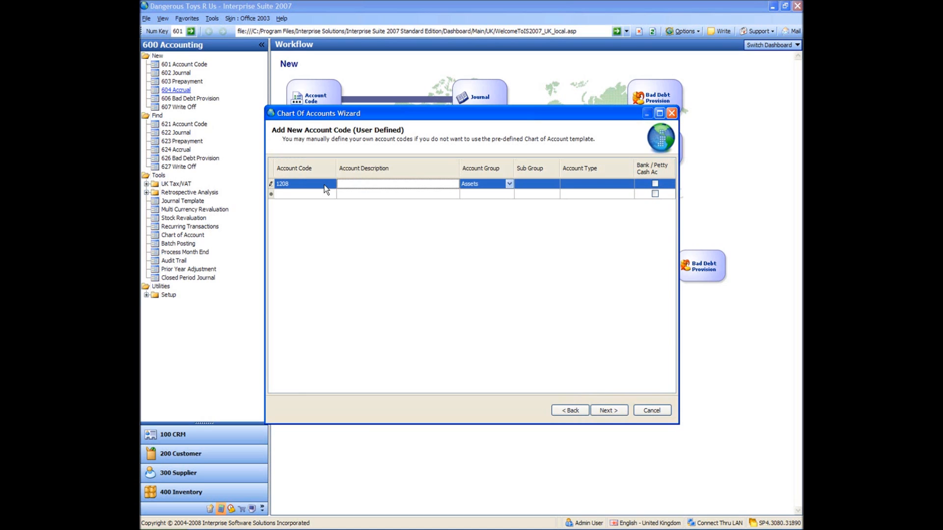
pyautogui.write('Bank Account USD')
pyautogui.press('Tab')
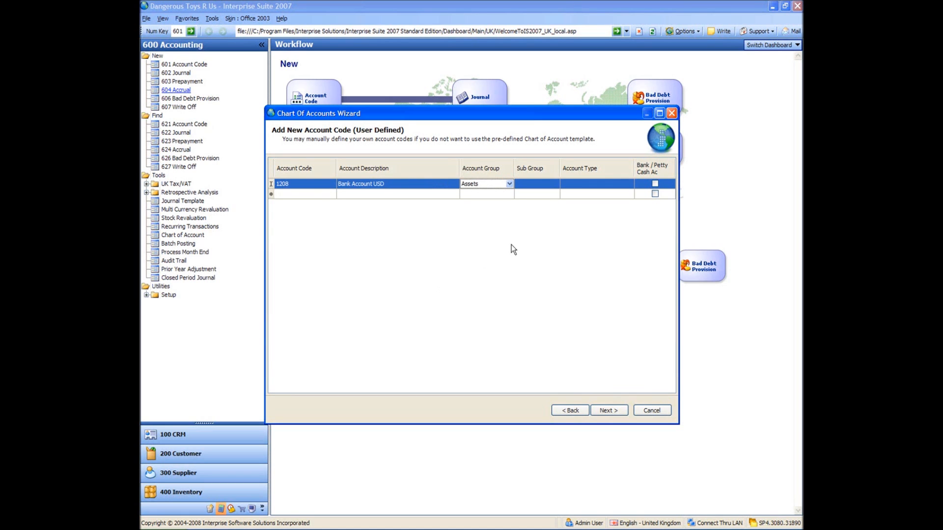
# Classify code 1208 as a Current Assets, Cash at Bank account flagged Bank / Petty Cash, and complete the wizard.
pyautogui.click(556, 184)
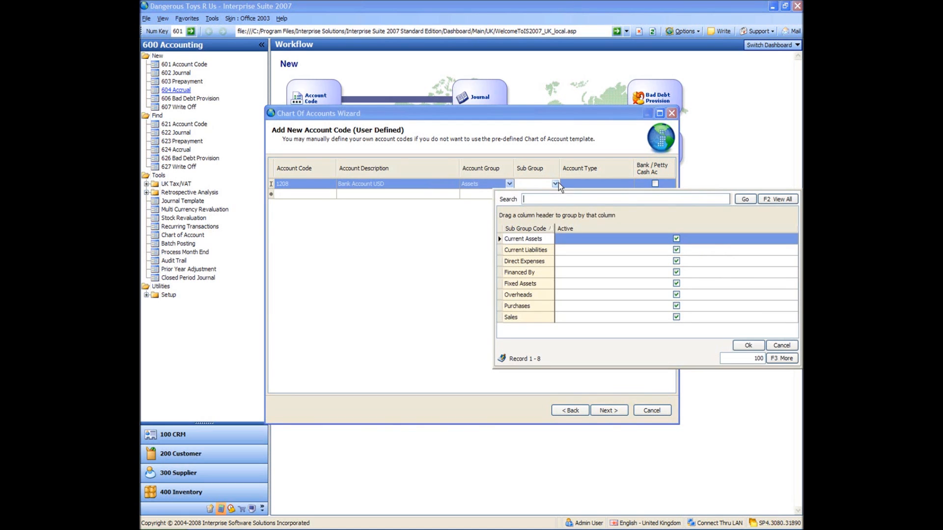
pyautogui.click(529, 237)
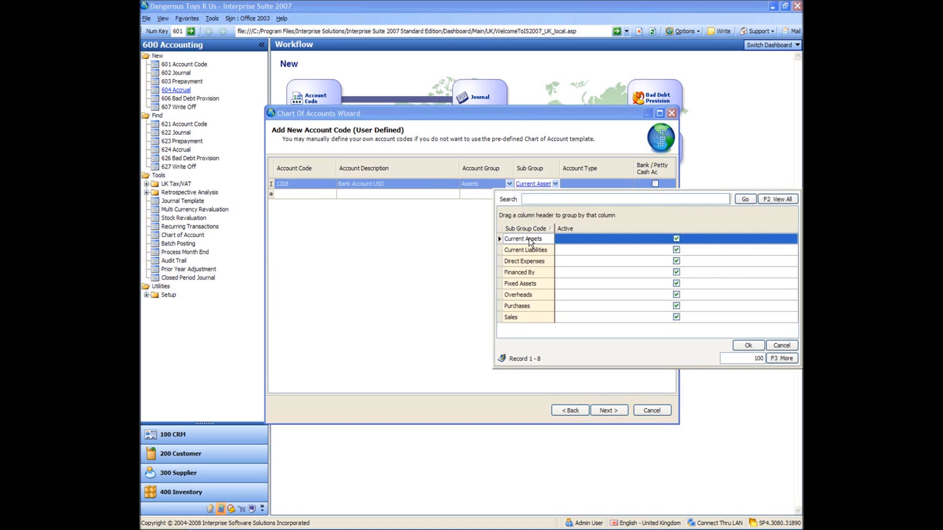
pyautogui.click(529, 238)
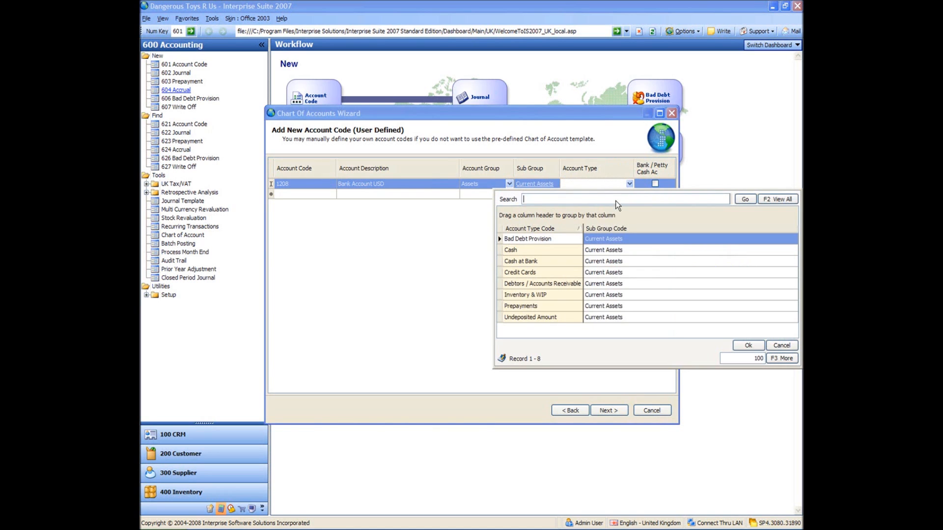
pyautogui.doubleClick(525, 261)
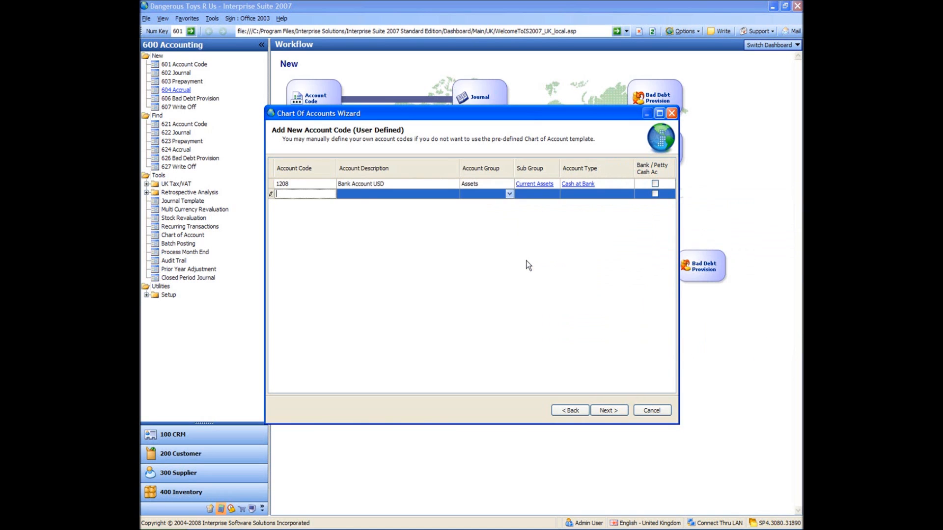
pyautogui.click(655, 184)
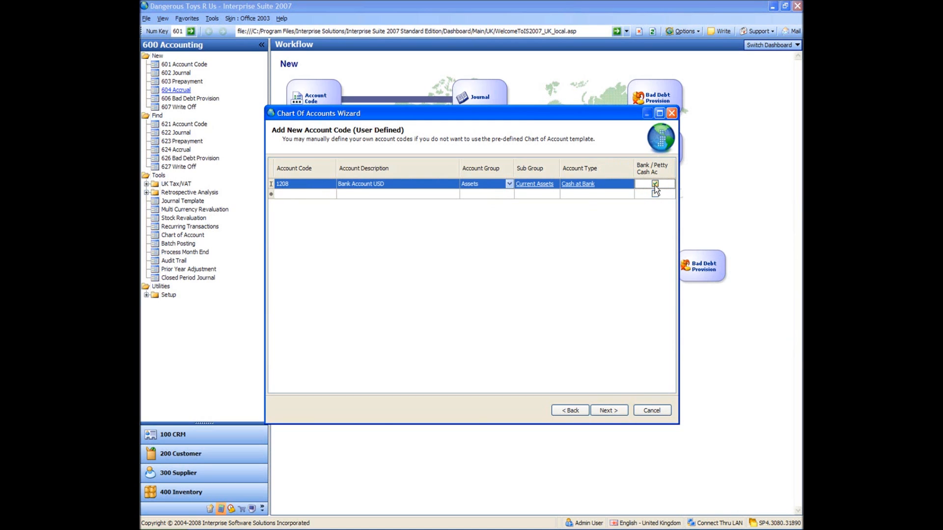
pyautogui.click(607, 411)
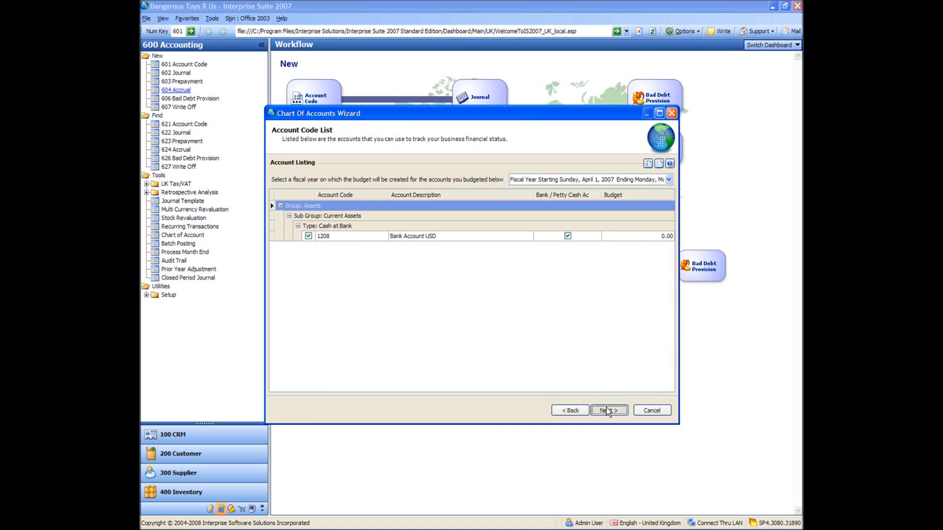
pyautogui.click(607, 410)
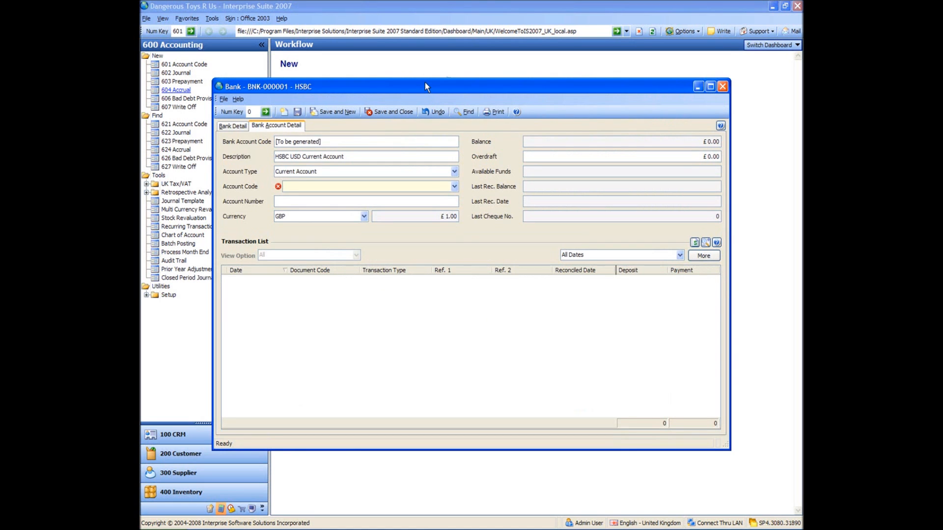
# Assign the Bank Account USD account code to the HSBC USD Current Account.
pyautogui.moveTo(425, 81); pyautogui.dragTo(414, 65)
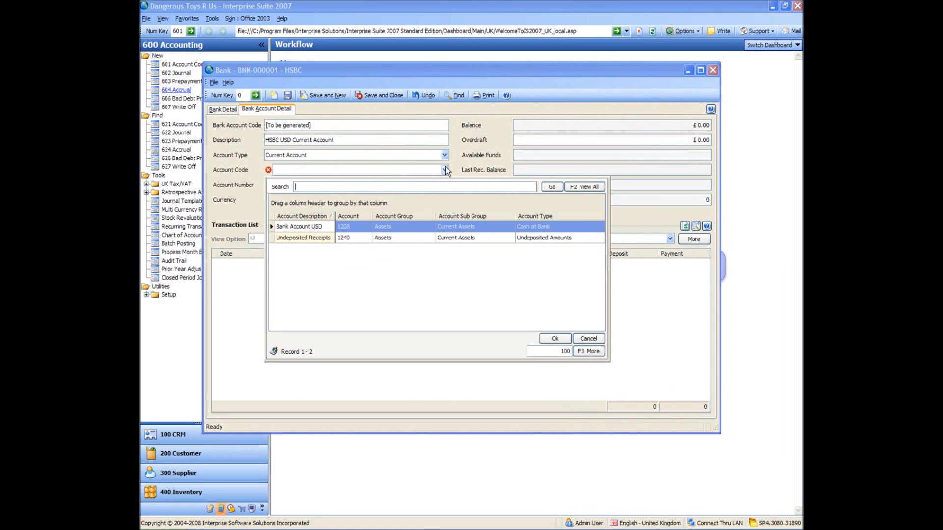
pyautogui.click(314, 228)
pyautogui.doubleClick(314, 229)
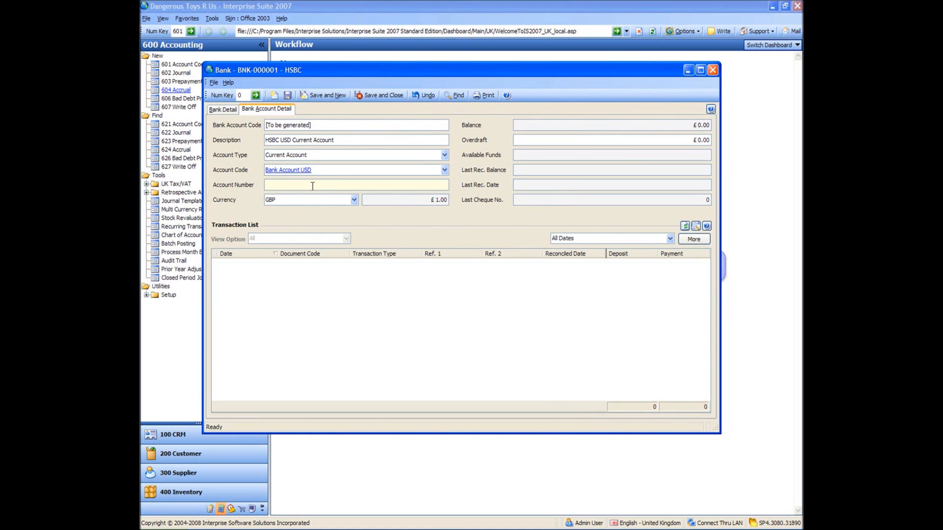
# Enter the USD account's account number, set its currency to USD, and save and close the record.
pyautogui.press('Tab')
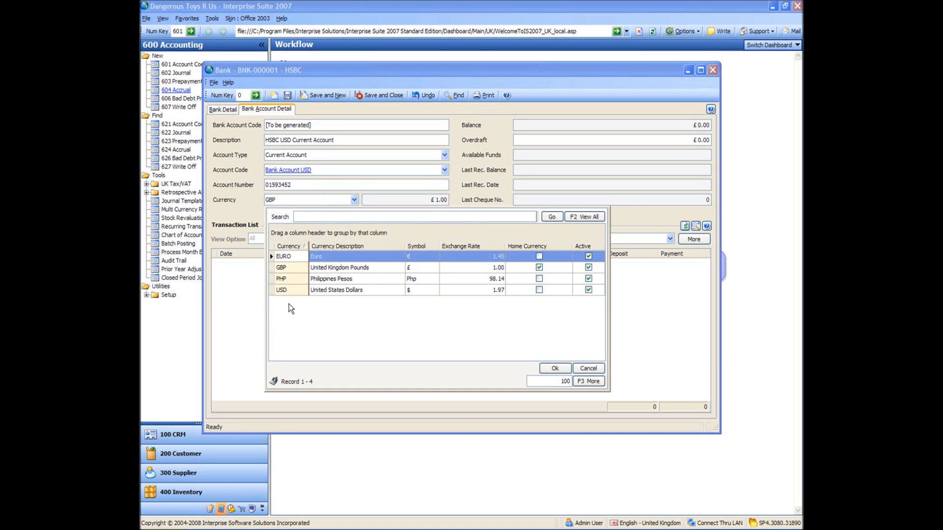
pyautogui.doubleClick(288, 292)
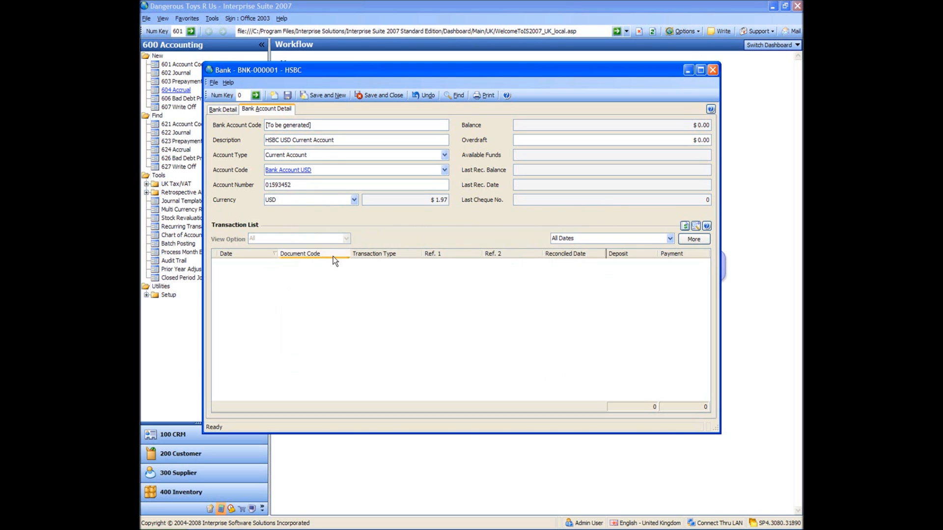
pyautogui.click(380, 98)
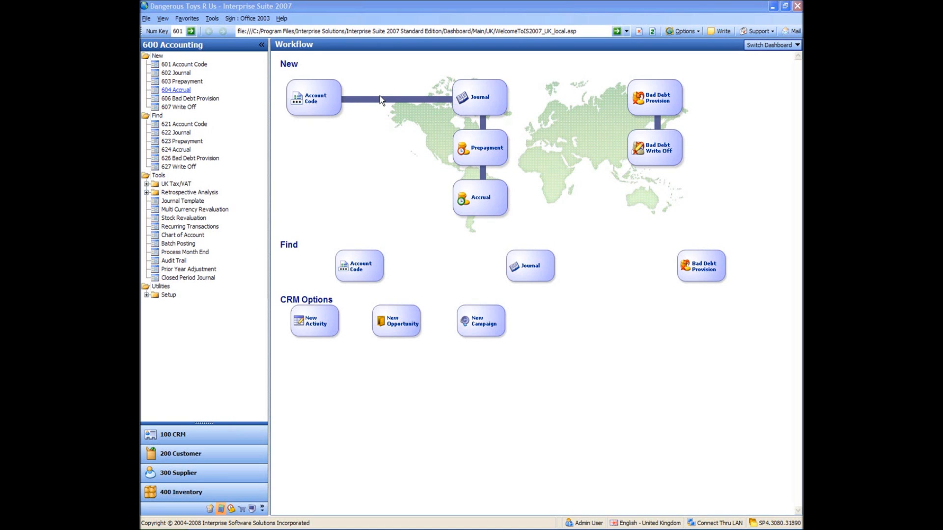
# Open the Banking module's Opening Balance setup and add a line for the HSBC Current Account.
pyautogui.click(146, 295)
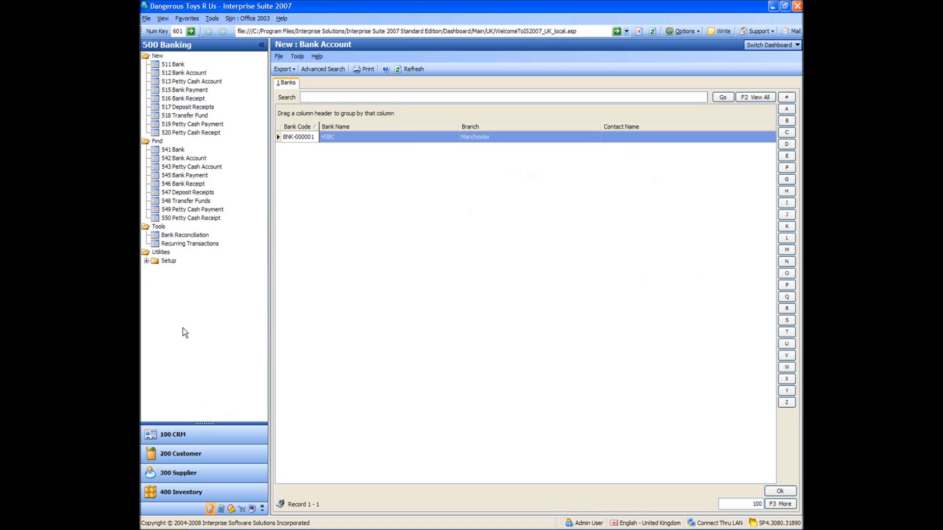
pyautogui.click(147, 261)
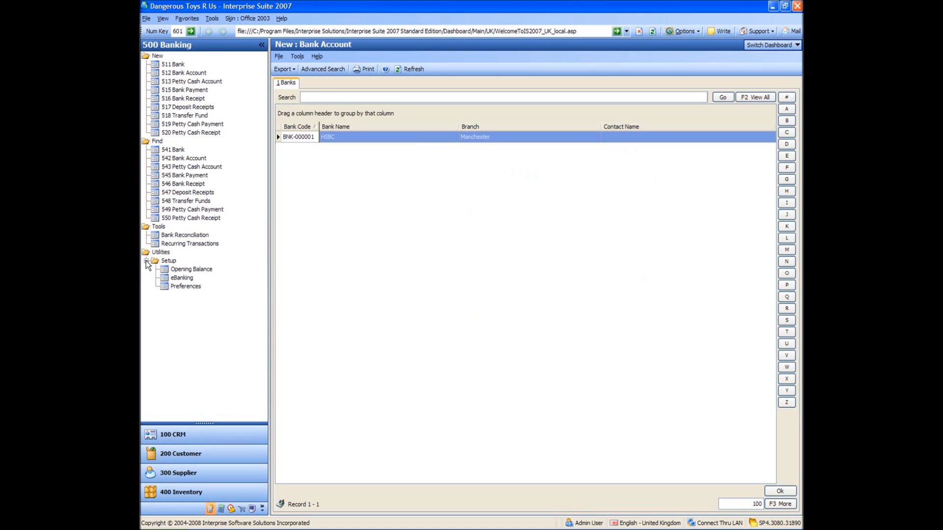
pyautogui.click(190, 270)
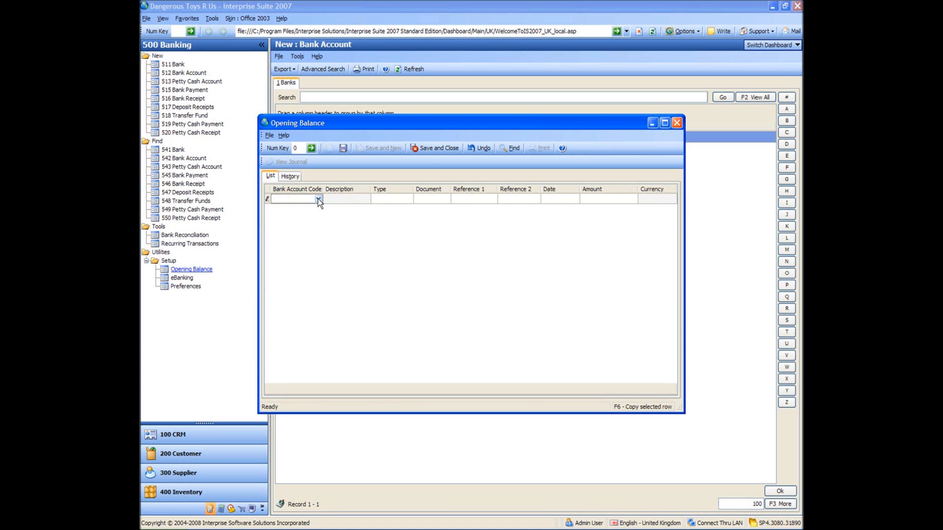
pyautogui.click(318, 199)
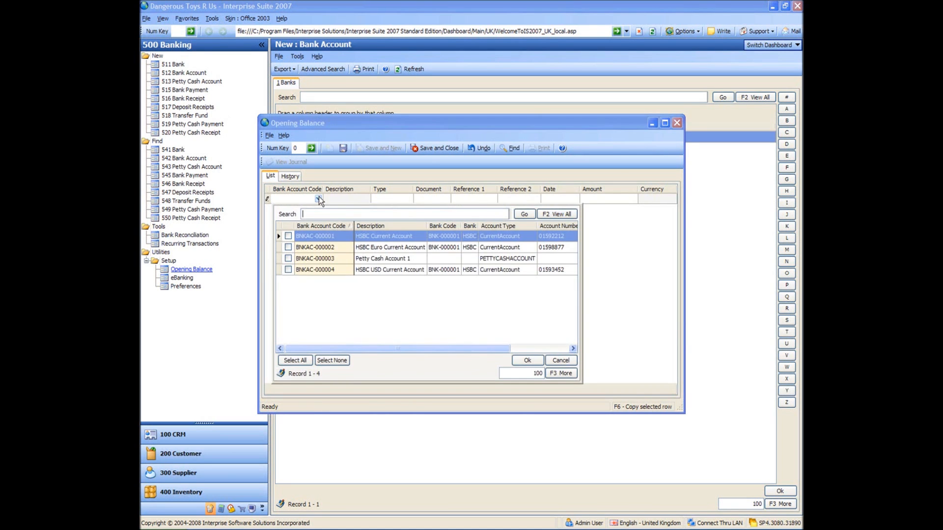
pyautogui.doubleClick(319, 236)
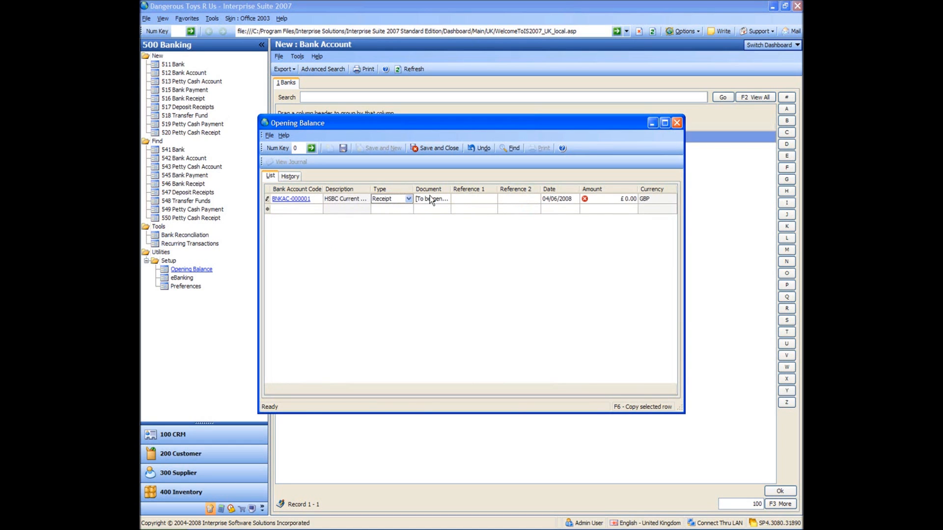
# Set both Reference 1 and Reference 2 of the opening balance line to OB.
pyautogui.click(470, 202)
pyautogui.write('OB')
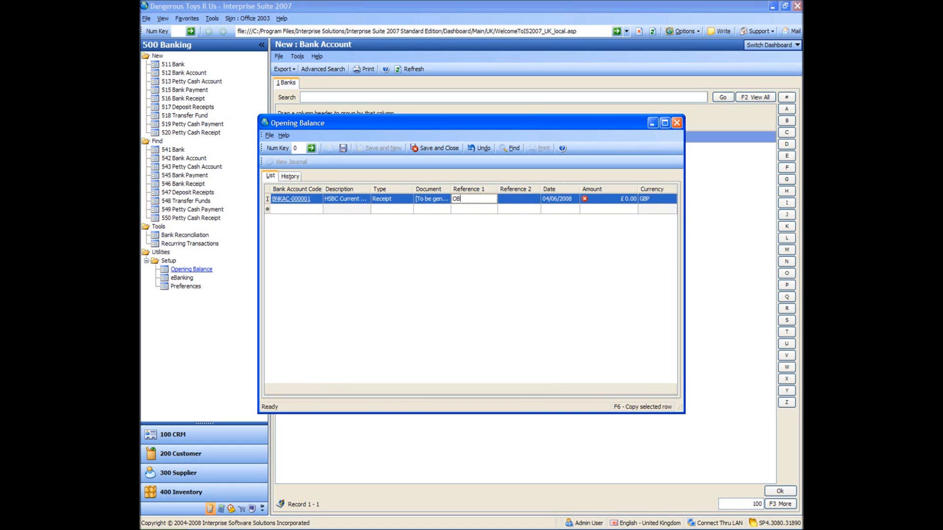
pyautogui.press('Tab')
pyautogui.write('OB')
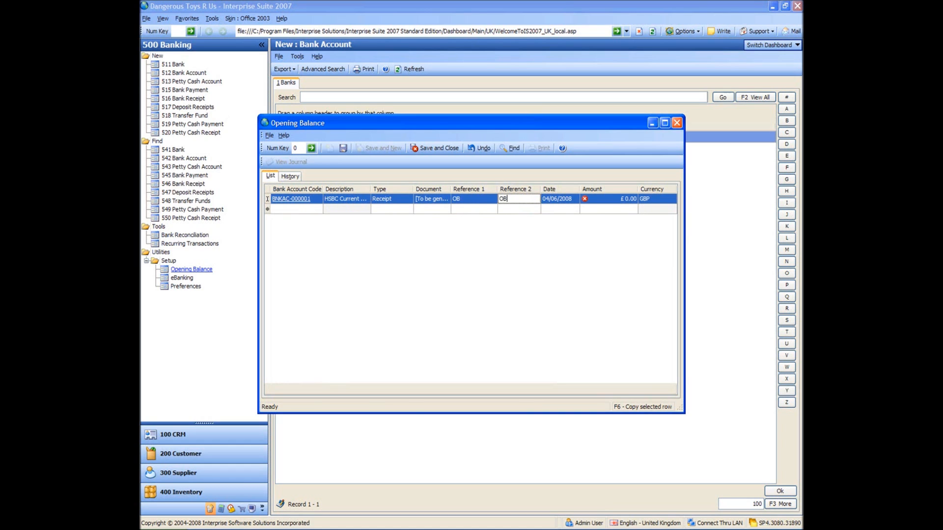
pyautogui.press('Tab')
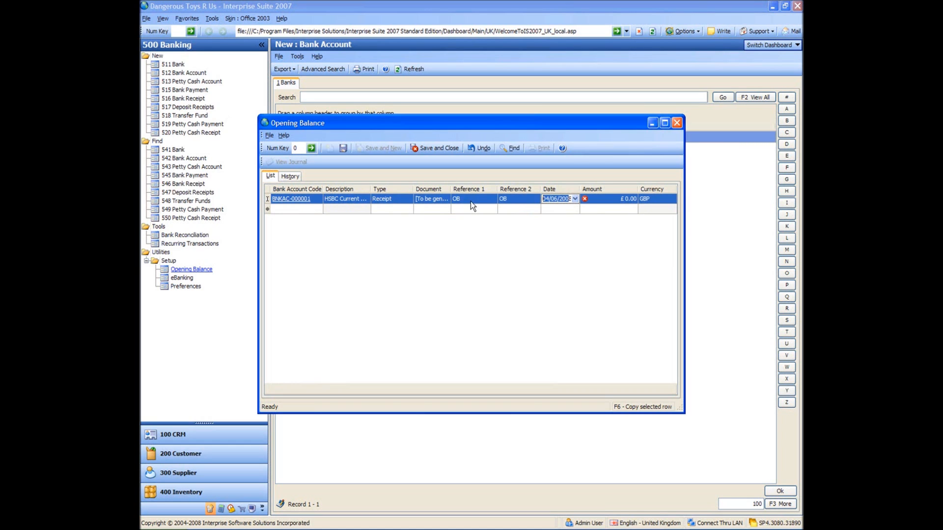
# Date the HSBC Current Account opening balance line 30/11/2007 and set its amount to £2,000.00.
pyautogui.click(575, 199)
pyautogui.click(548, 209)
pyautogui.click(547, 209)
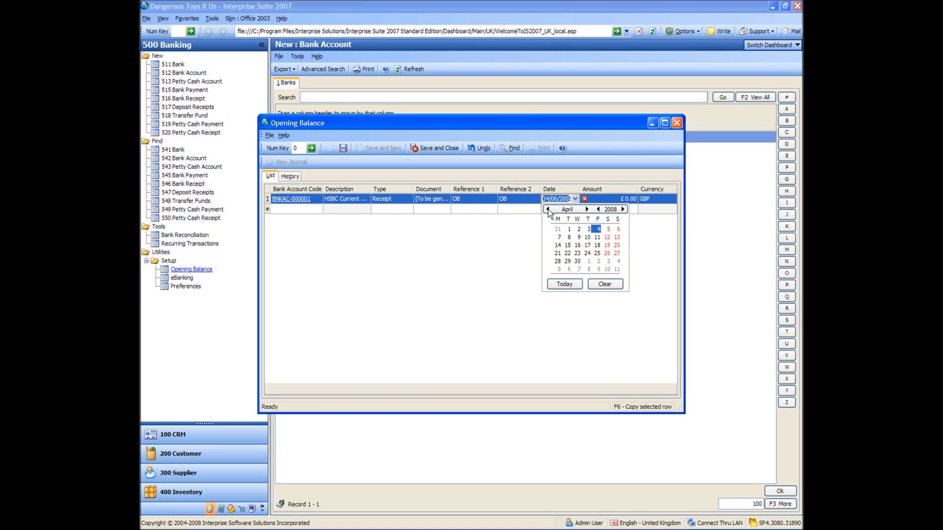
pyautogui.click(548, 209)
pyautogui.click(547, 210)
pyautogui.click(548, 209)
pyautogui.click(547, 209)
pyautogui.click(547, 209)
pyautogui.click(597, 261)
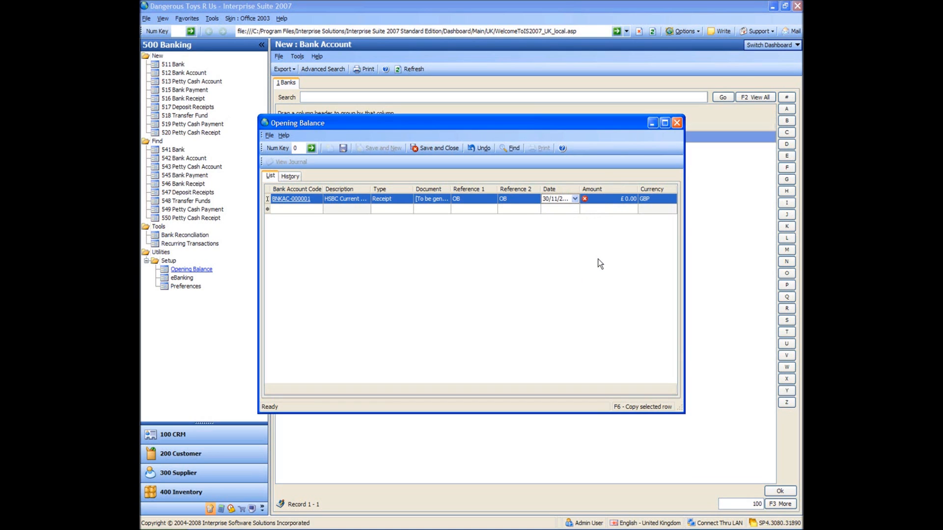
pyautogui.click(615, 200)
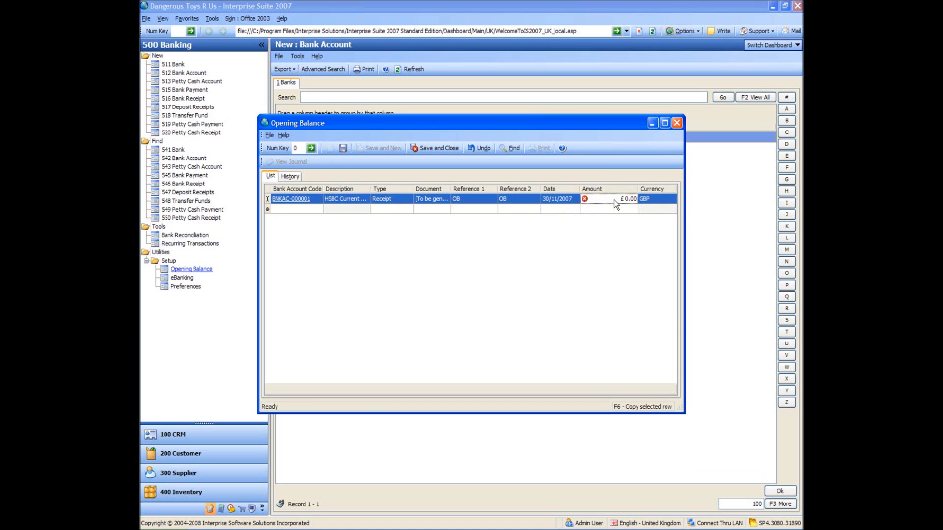
pyautogui.write('2000')
pyautogui.press('Return')
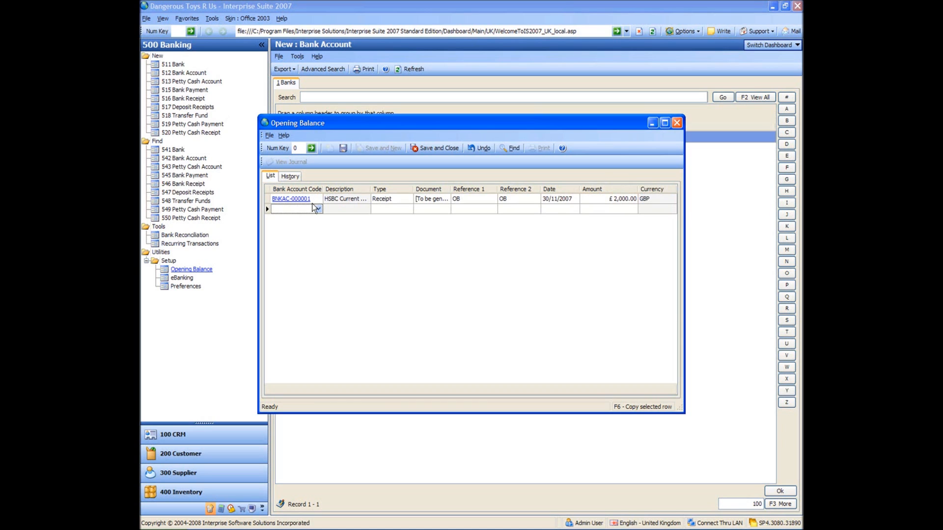
# Duplicate the HSBC Current Account opening balance line and change the copy's type to Payment.
pyautogui.press('Up')
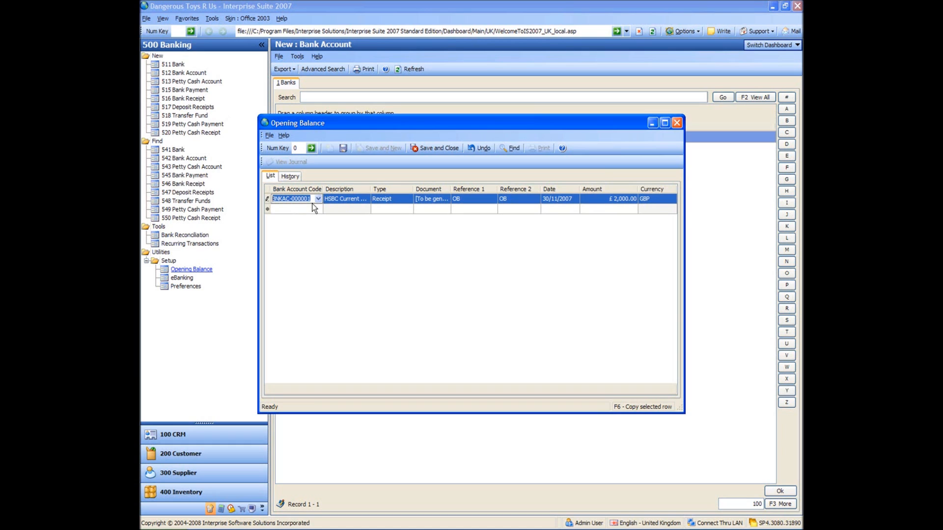
pyautogui.press('F6')
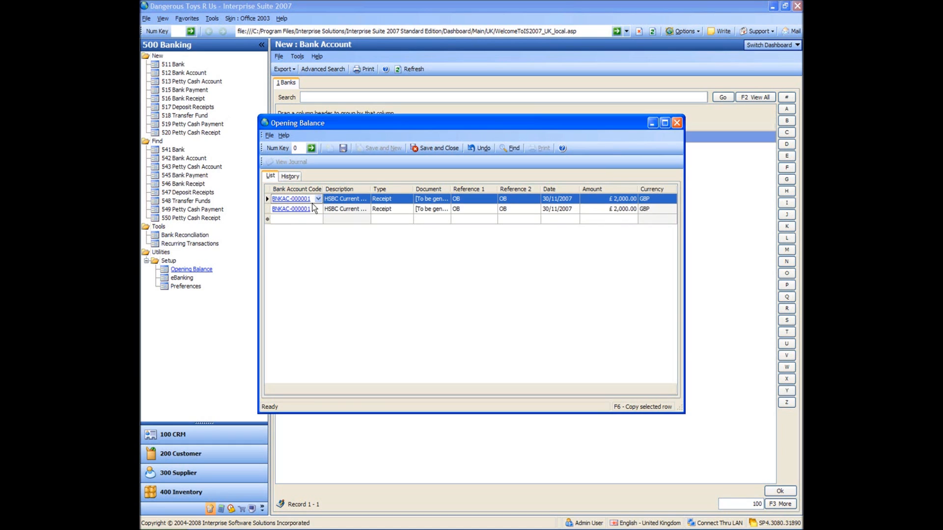
pyautogui.click(406, 211)
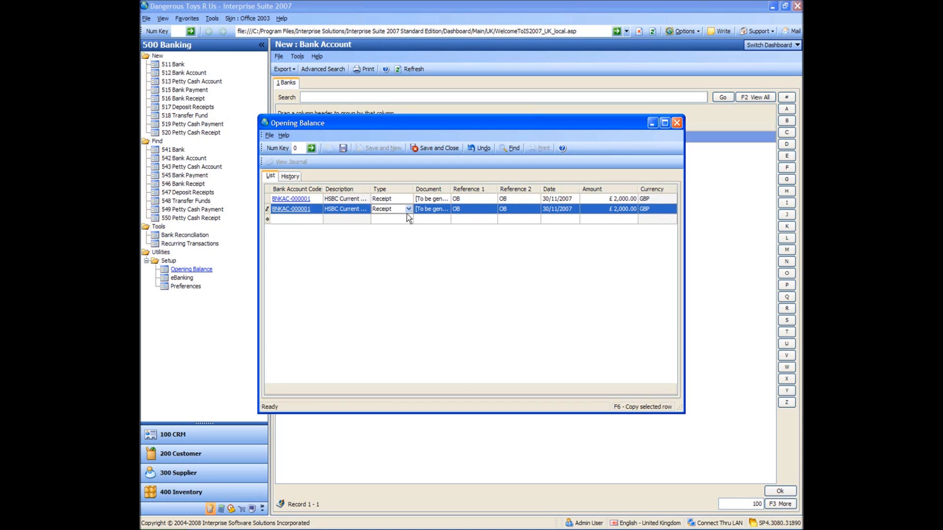
pyautogui.click(407, 209)
pyautogui.click(400, 228)
# Set Reference 1 of the Payment line to 10001.
pyautogui.click(473, 209)
pyautogui.doubleClick(455, 209)
pyautogui.write('1001')
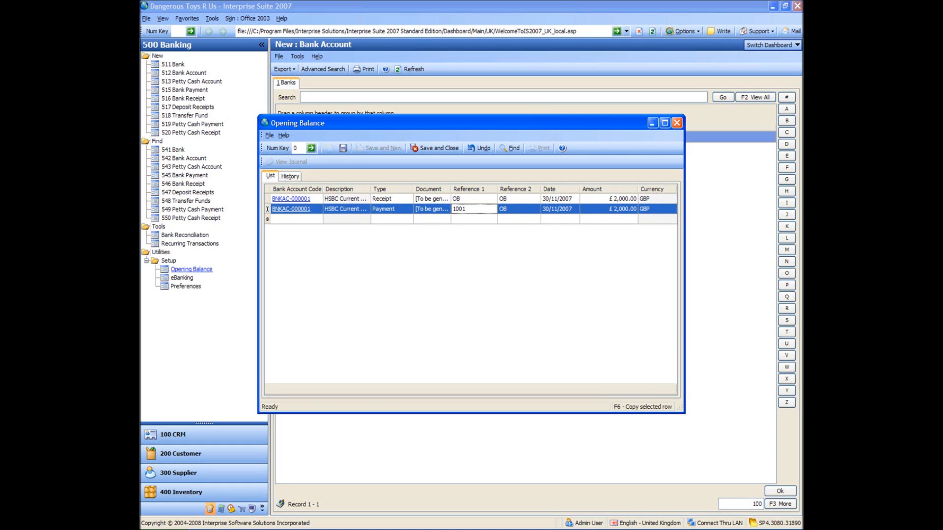
pyautogui.click(462, 209)
pyautogui.write('0')
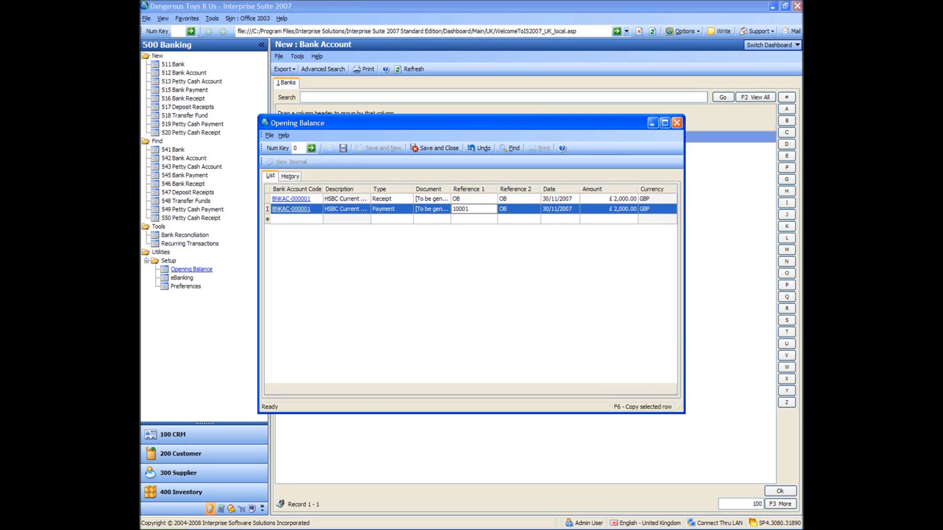